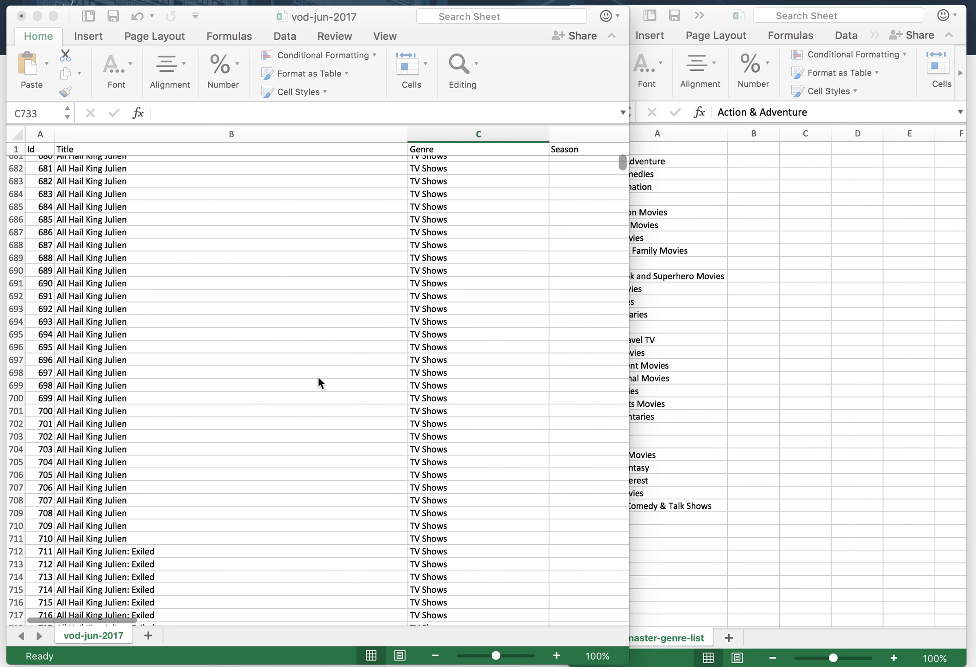
Review the columns and genre values in the vod-jun-2017 sheet and the genre entries in master-genre-list.
scroll(423, 264, right, 5)
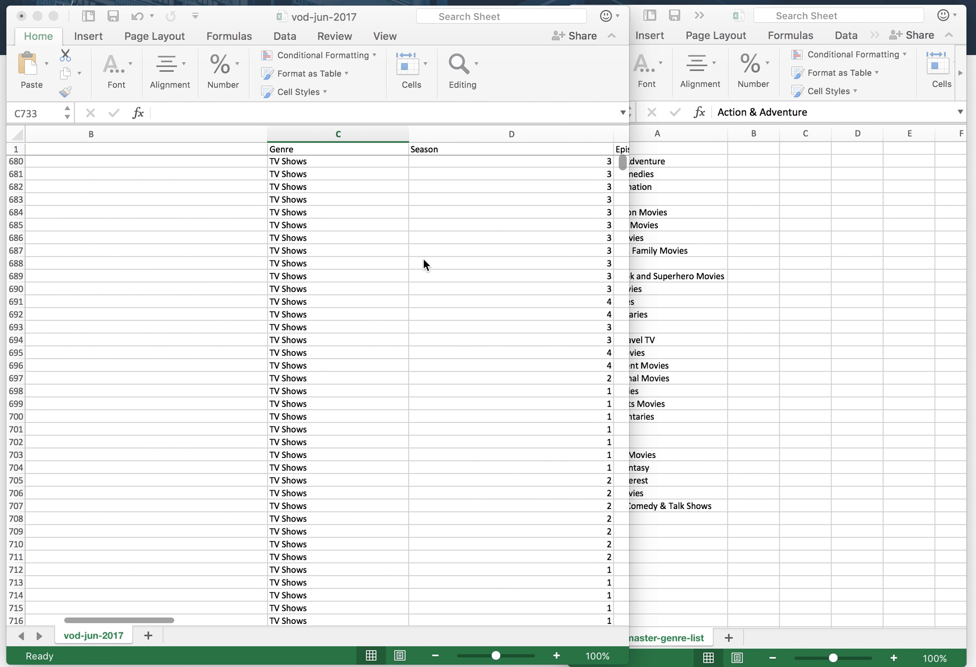
scroll(424, 260, right, 3)
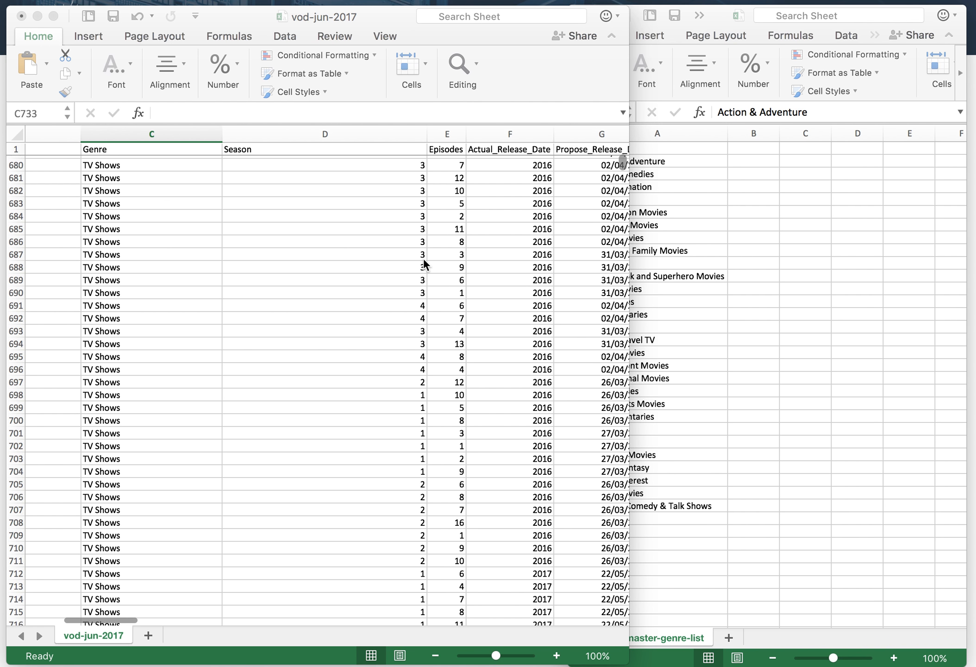
scroll(423, 259, up, 1)
scroll(423, 260, right, 3)
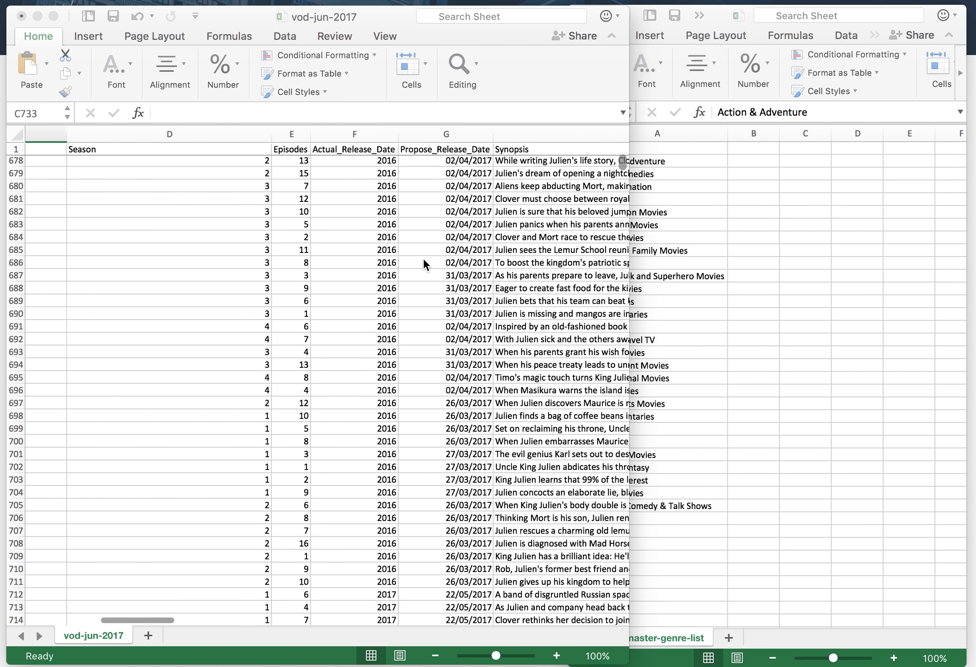
scroll(423, 262, right, 1)
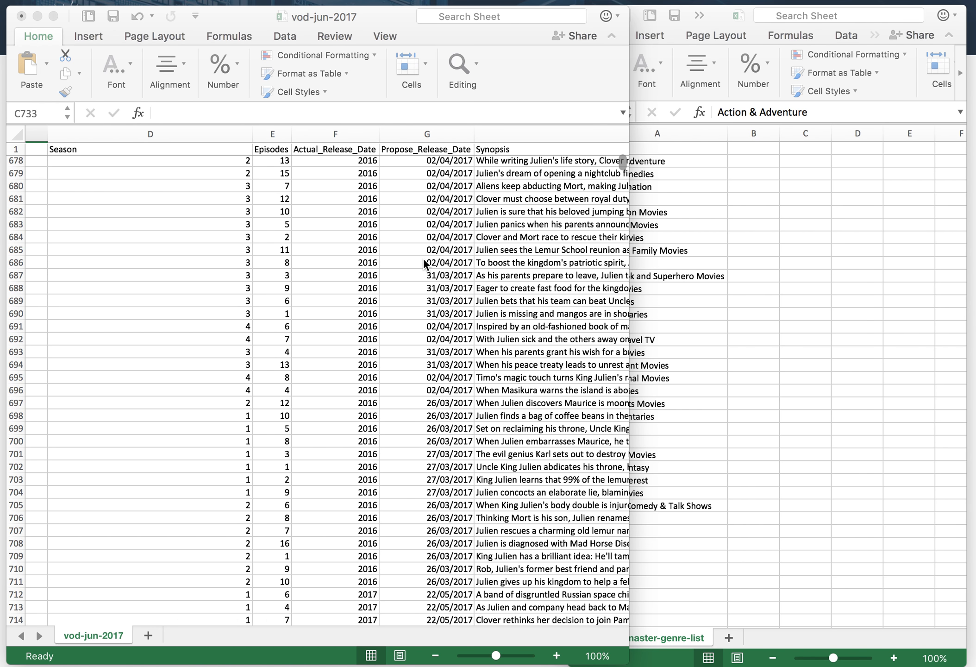
scroll(424, 261, right, 5)
scroll(423, 262, left, 5)
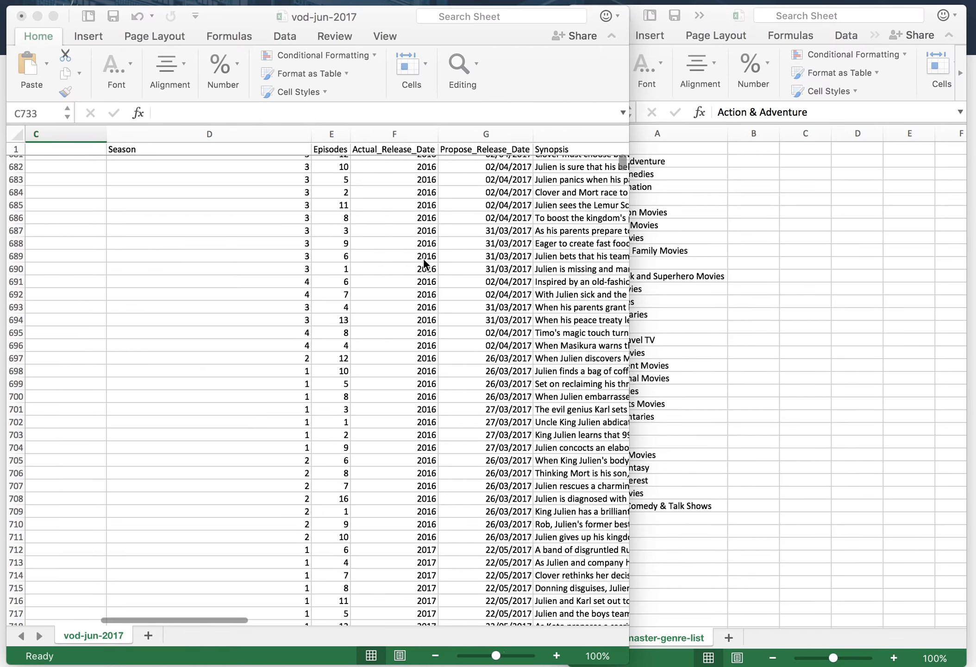
scroll(424, 262, down, 3)
scroll(424, 262, left, 5)
scroll(423, 262, right, 1)
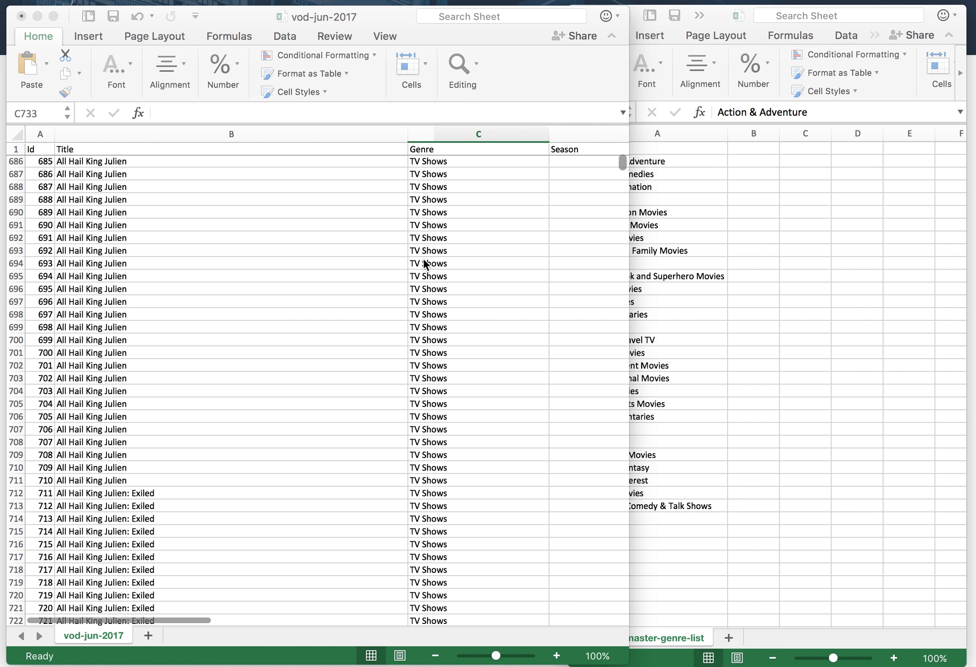
scroll(423, 262, down, 8)
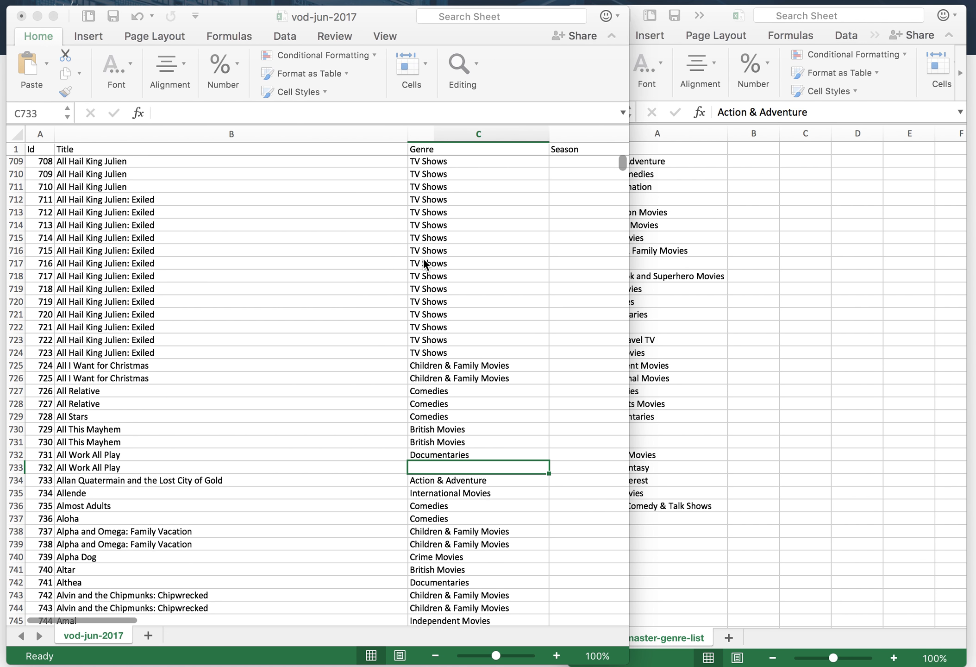
scroll(424, 262, down, 3)
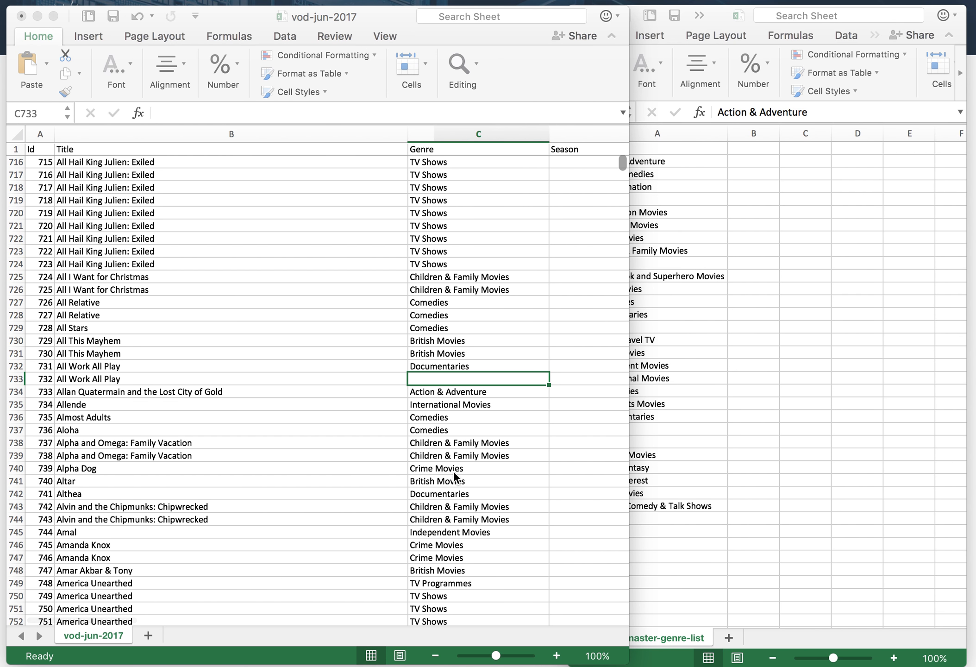
click(716, 14)
key(super+shift+Down)
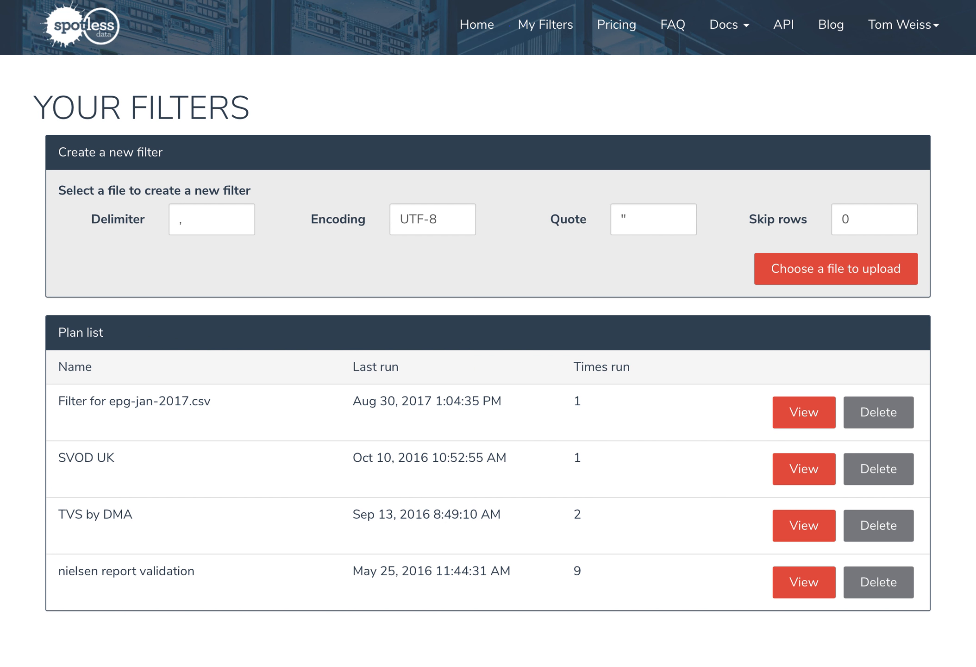
Switch to Spotless Data and create a new filter by uploading the vod-jun-2017 file from the Demo data folder.
click(811, 265)
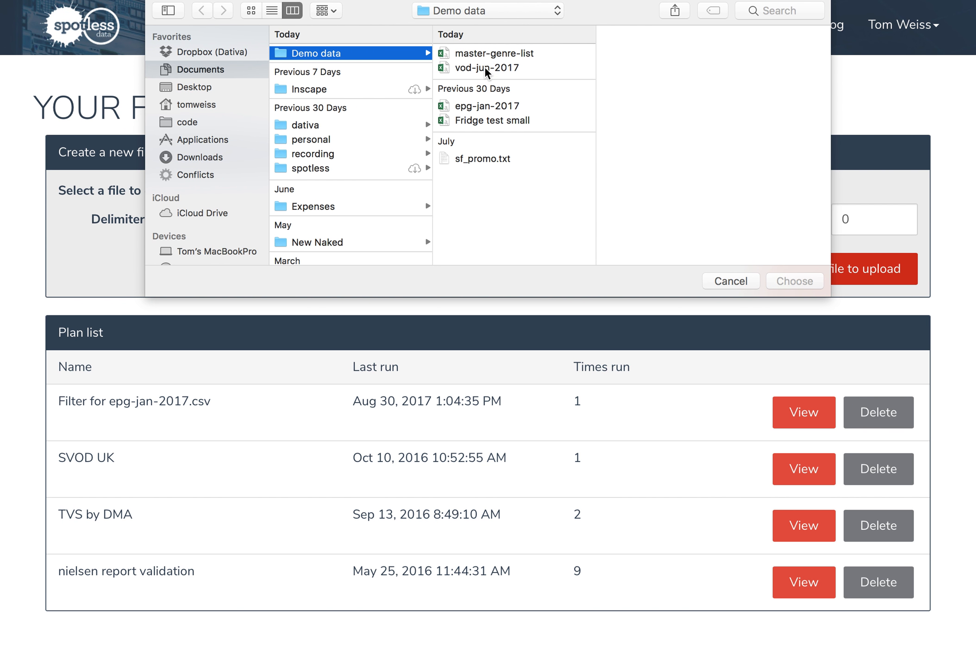
click(485, 68)
click(791, 280)
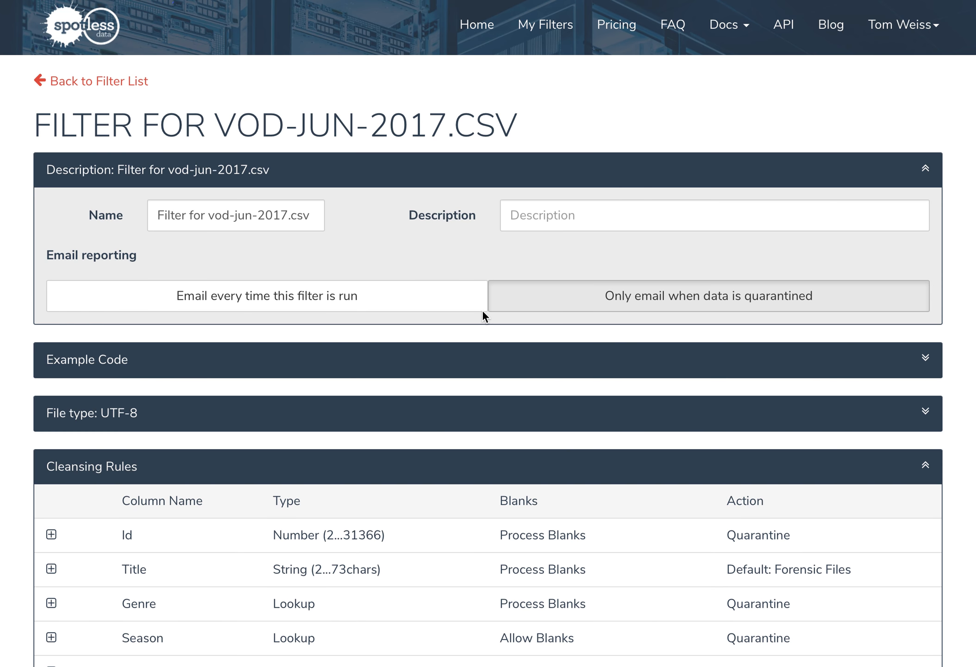
Set the Id column's allowed number range to a minimum of 1 and a maximum of 65535.
scroll(482, 311, down, 5)
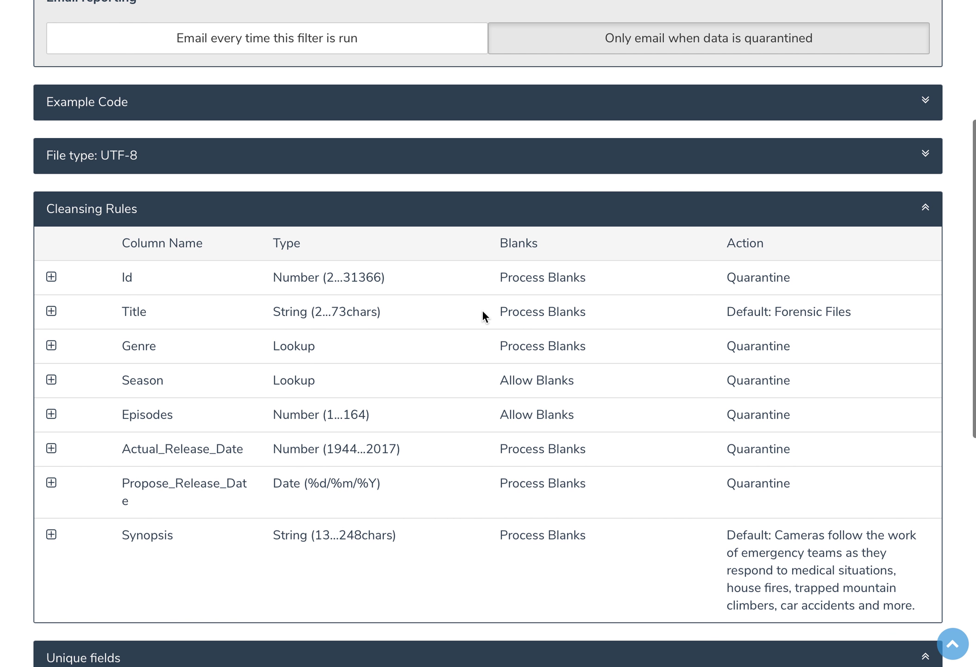
click(51, 277)
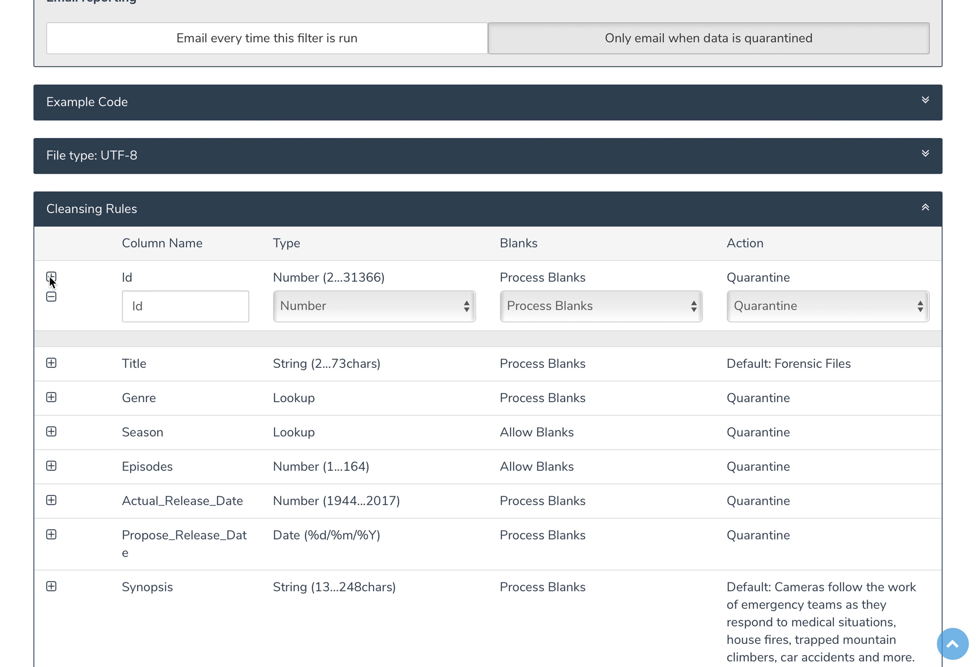
scroll(407, 370, down, 2)
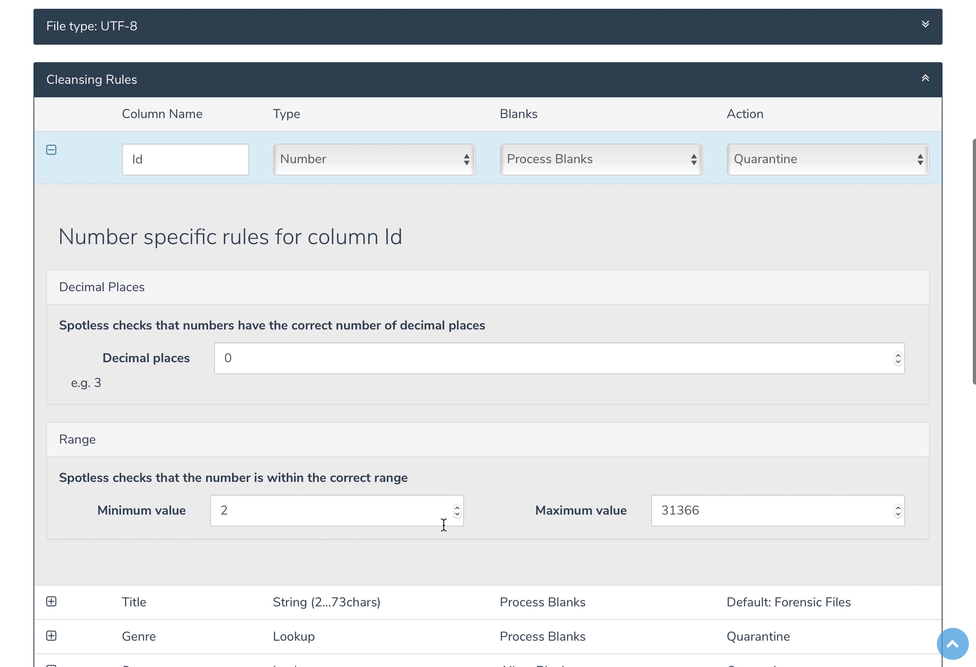
click(457, 514)
key(Tab)
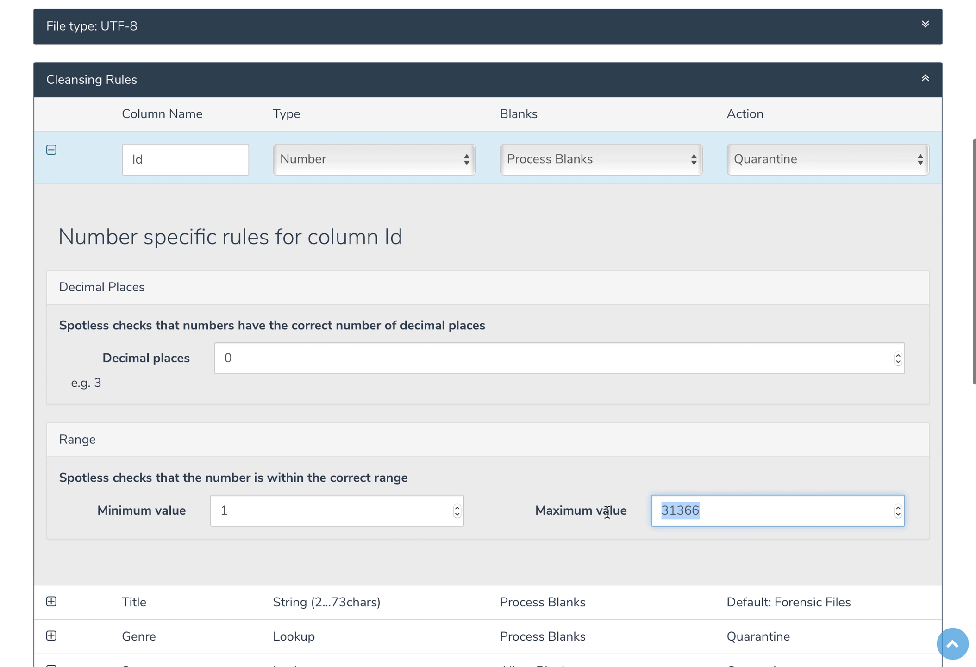
text(65535)
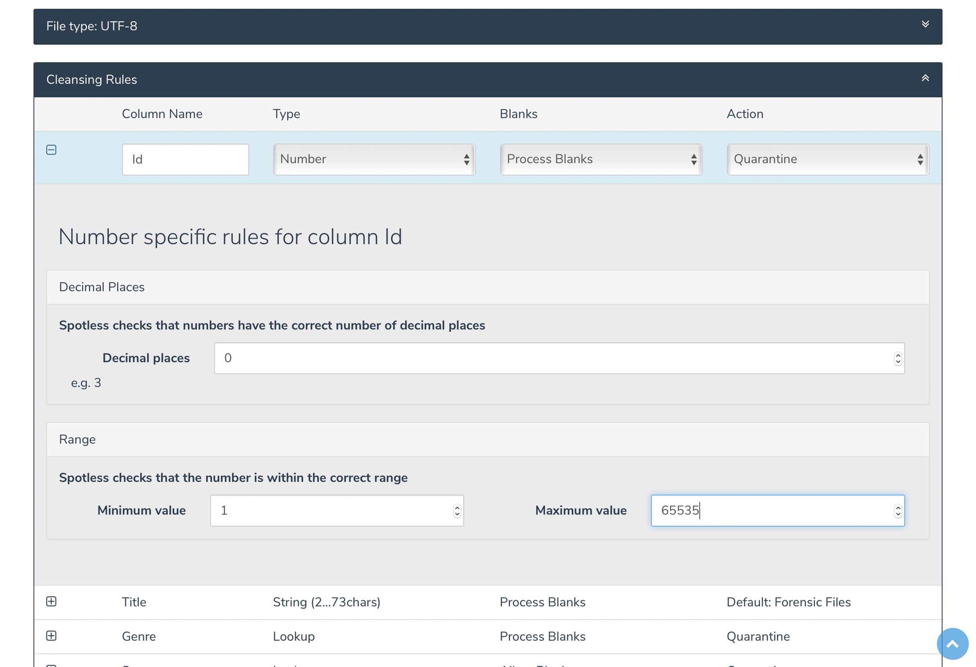
click(52, 149)
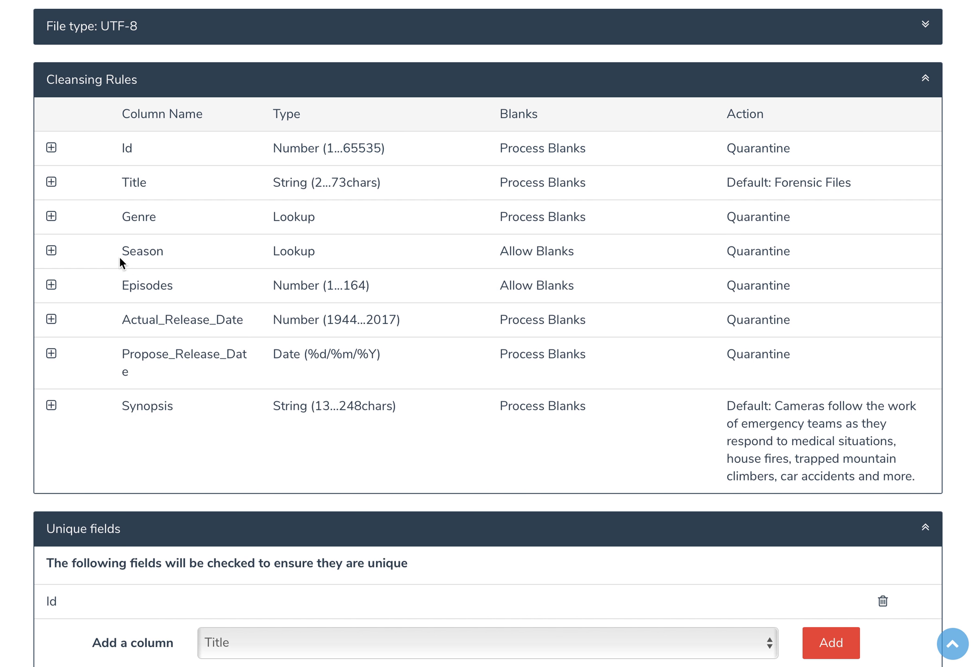
Set the Title column's string length rule to a minimum of 1 and a maximum of 255.
click(52, 182)
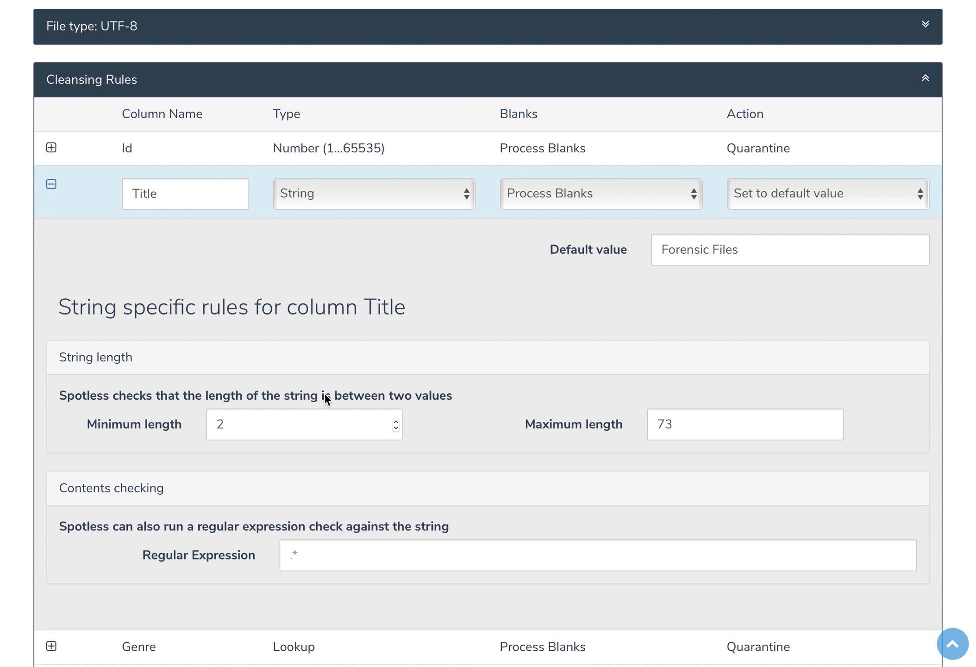
drag(273, 424, 132, 424)
text(1)
key(Tab)
text(255)
key(Tab)
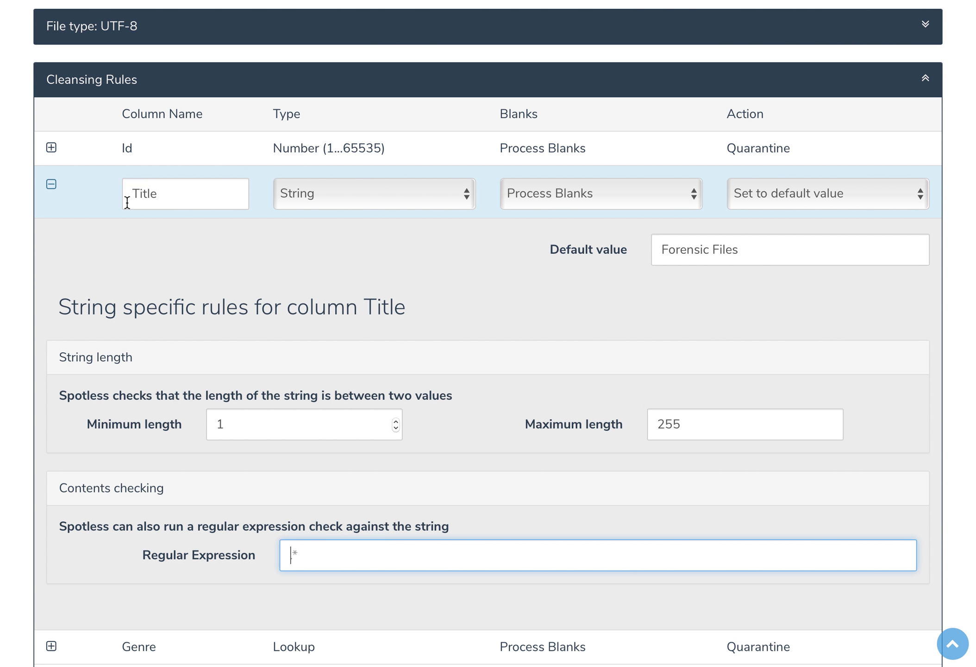
click(50, 183)
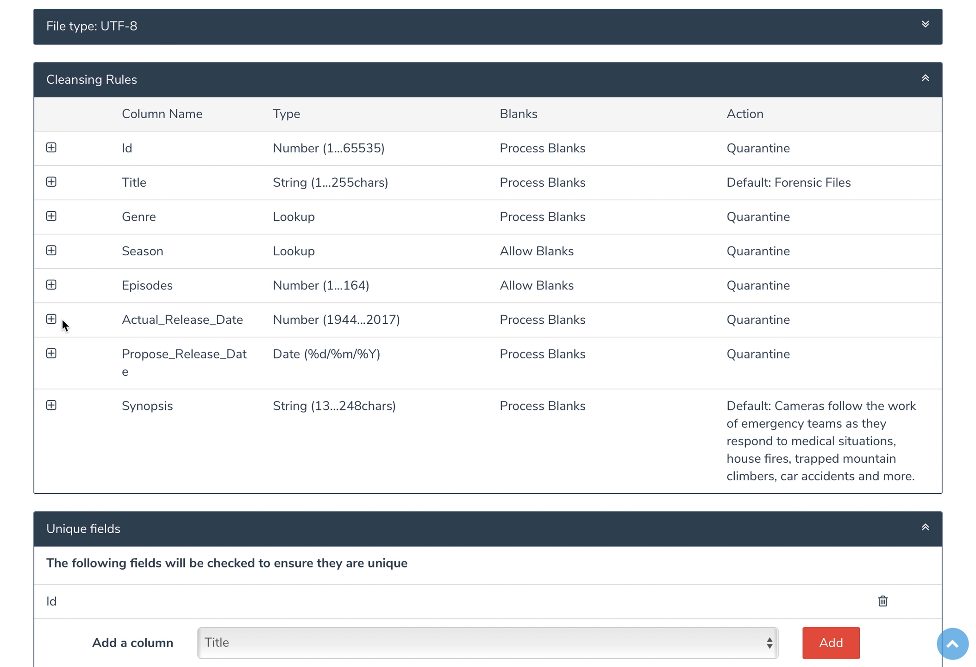
Set the date range check for the Propose_Release_Date column to None.
click(51, 353)
scroll(508, 377, down, 5)
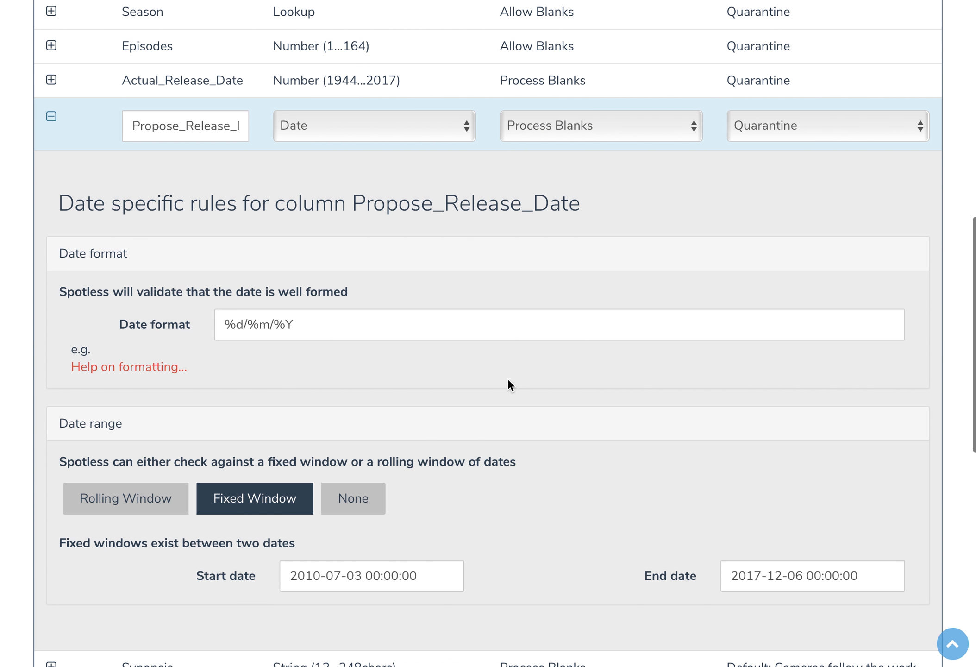
click(360, 503)
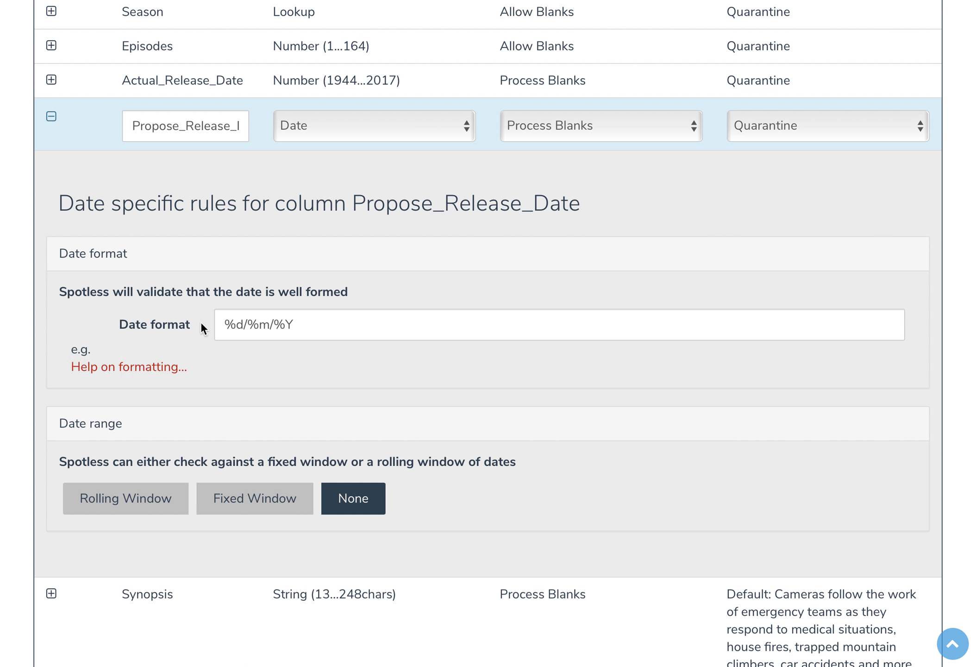
click(51, 116)
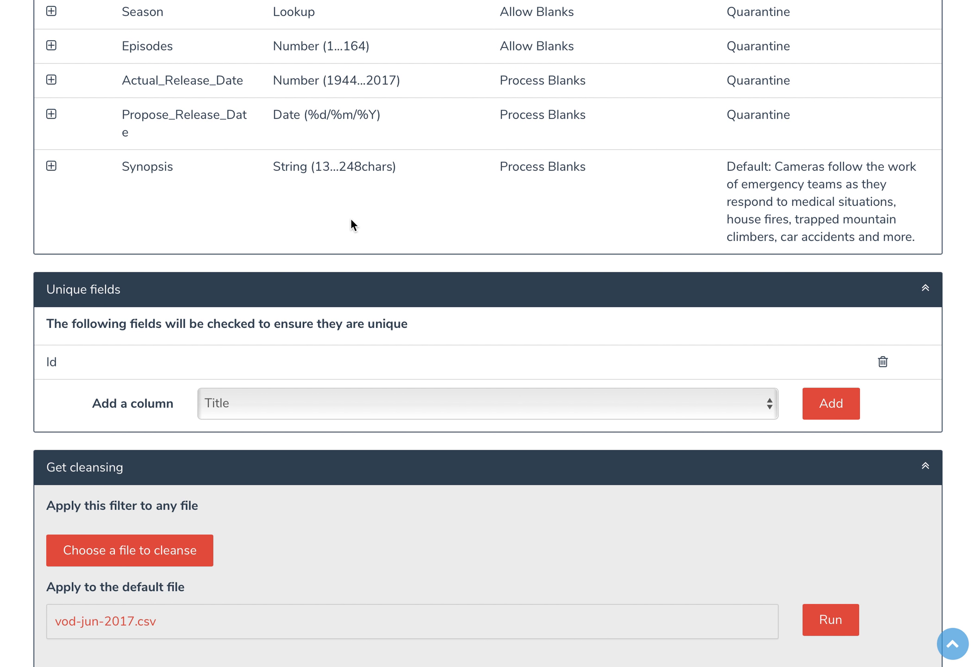
Set the Synopsis column's string length rule to a minimum of 1 and a maximum of 255.
scroll(351, 217, up, 1)
click(51, 202)
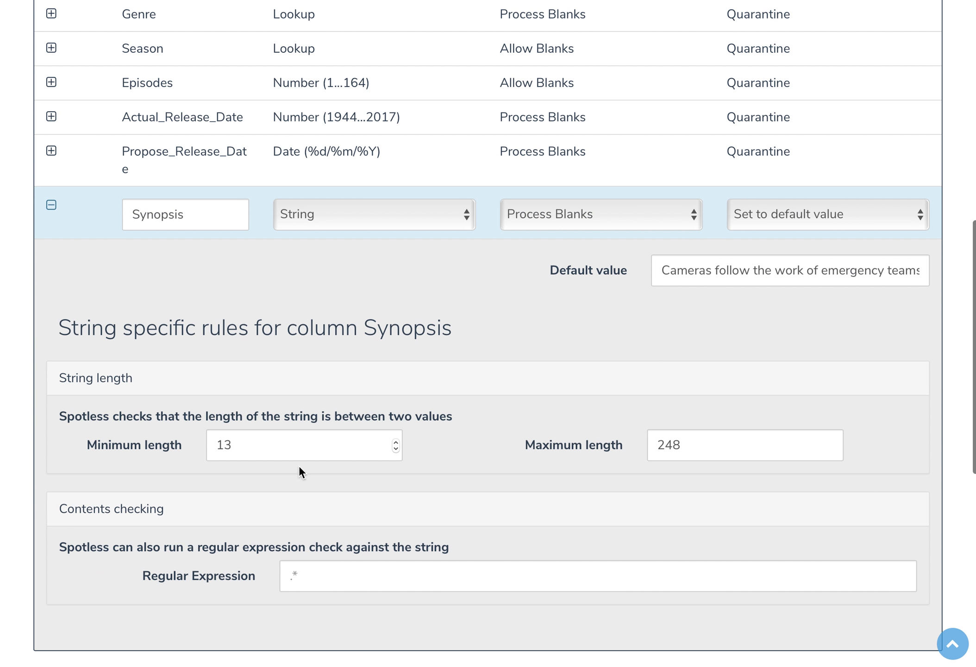
click(252, 443)
key(BackSpace)
key(Tab)
text(255)
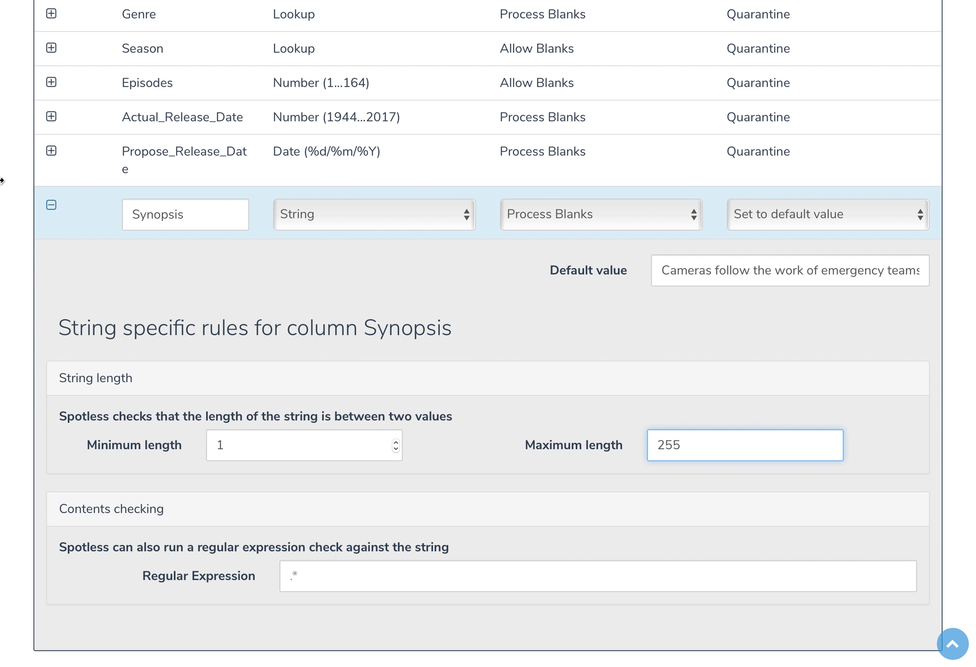
click(51, 204)
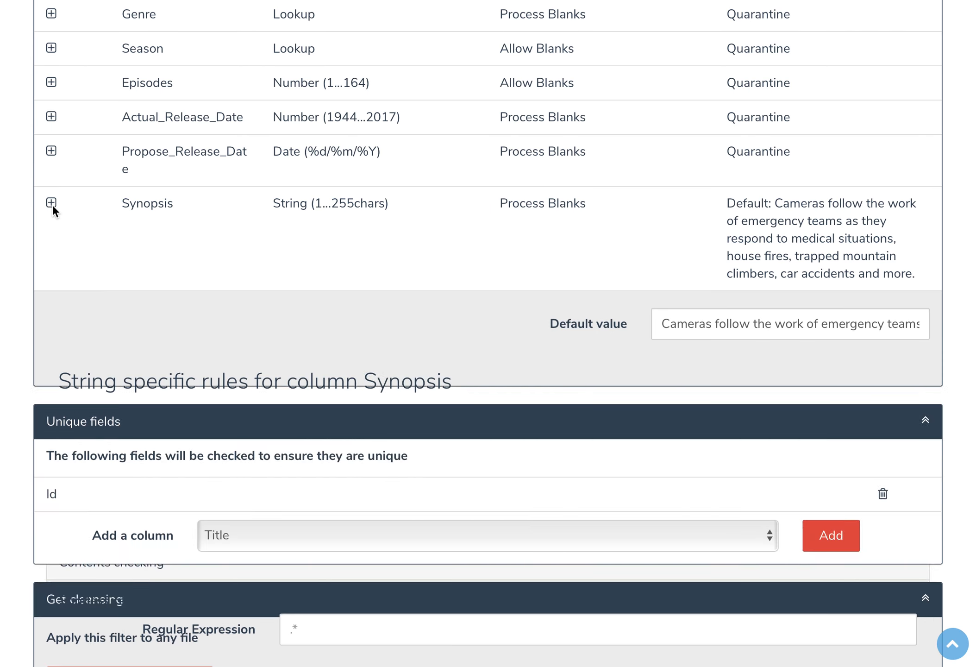
Replace the Genre column's lookup reference file with master-genre-list from the Demo data folder.
scroll(53, 204, up, 3)
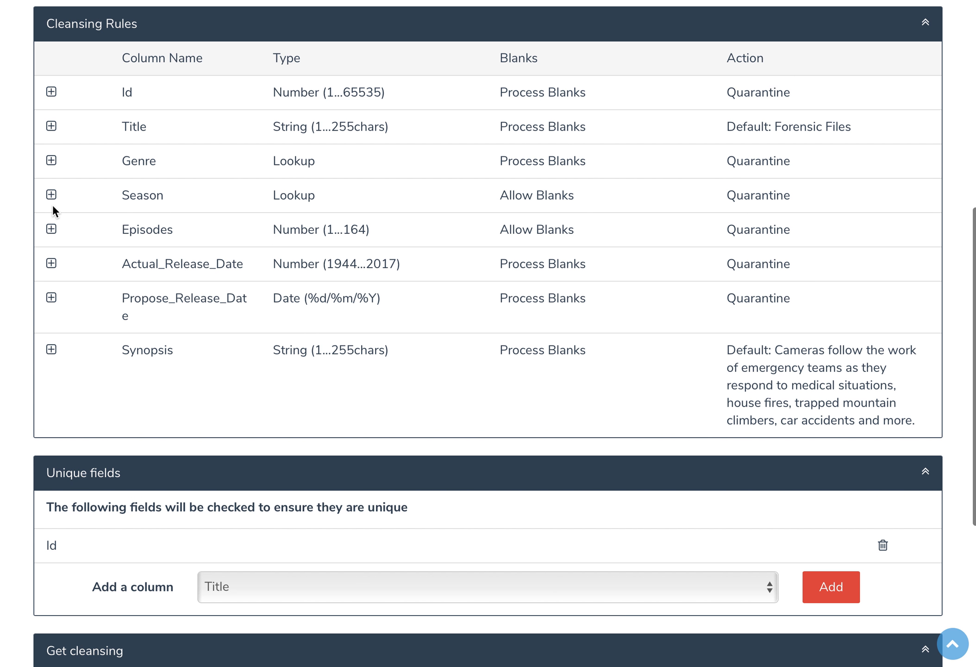
click(51, 160)
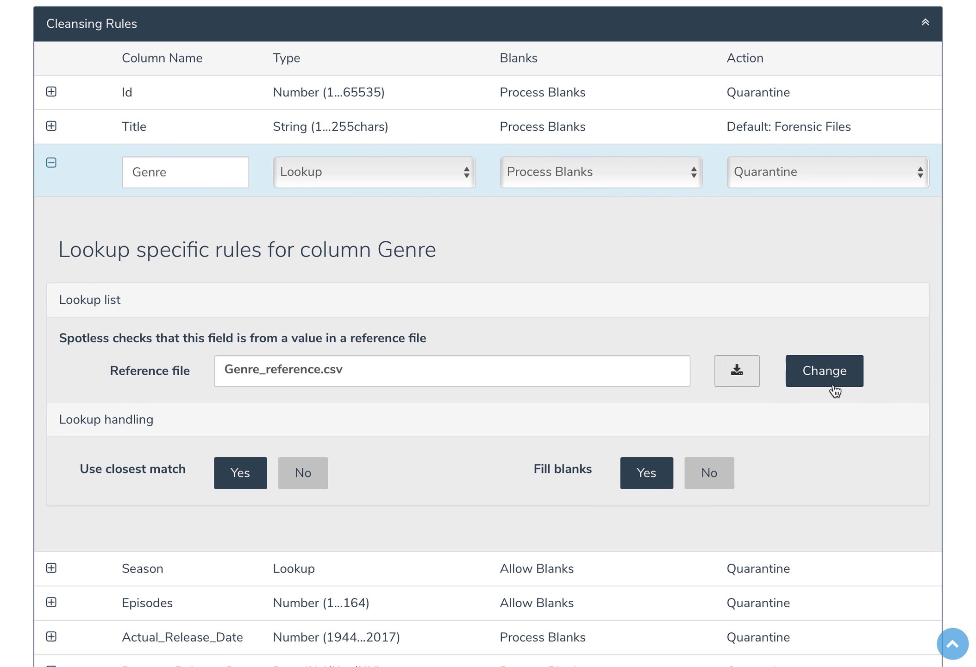
click(815, 370)
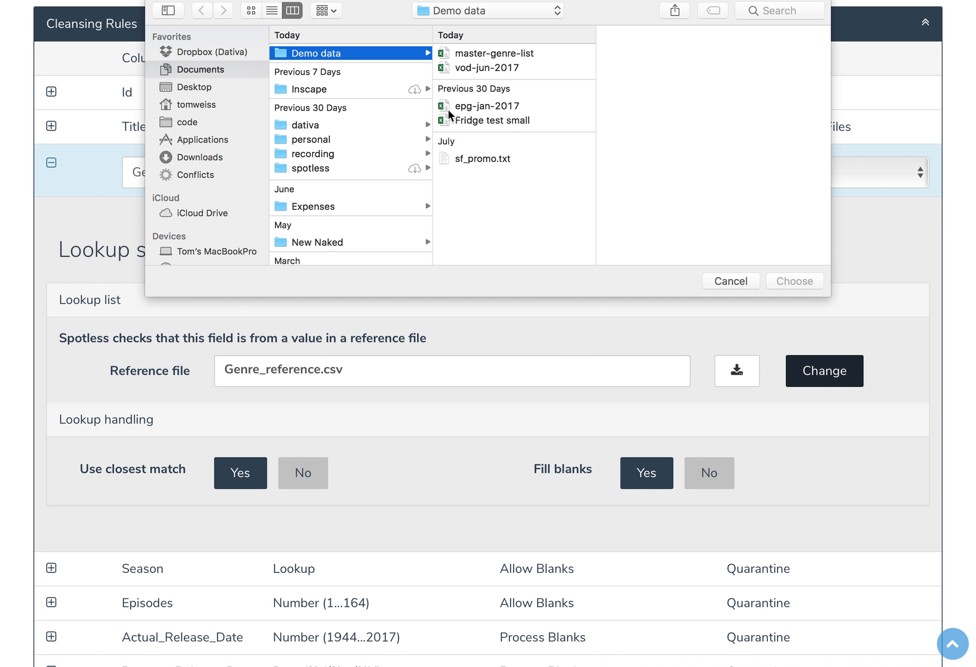
click(477, 53)
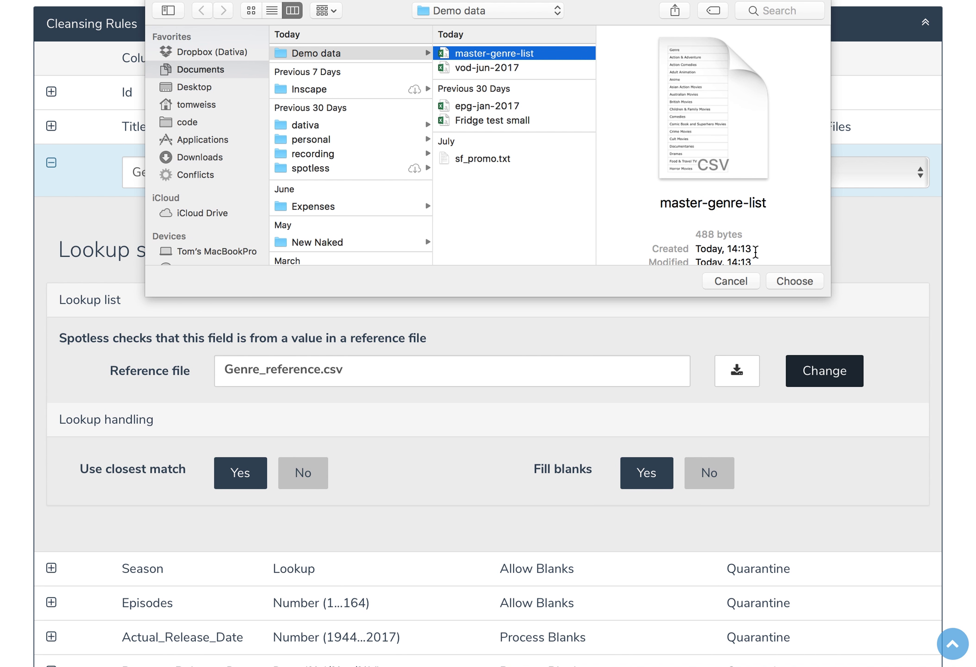
click(793, 281)
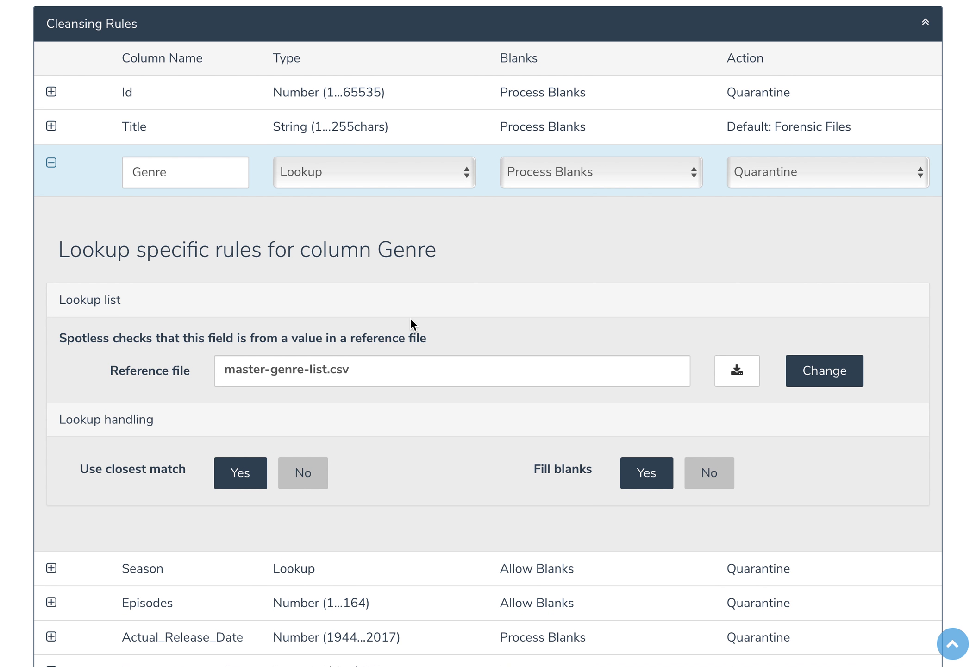
scroll(410, 319, down, 5)
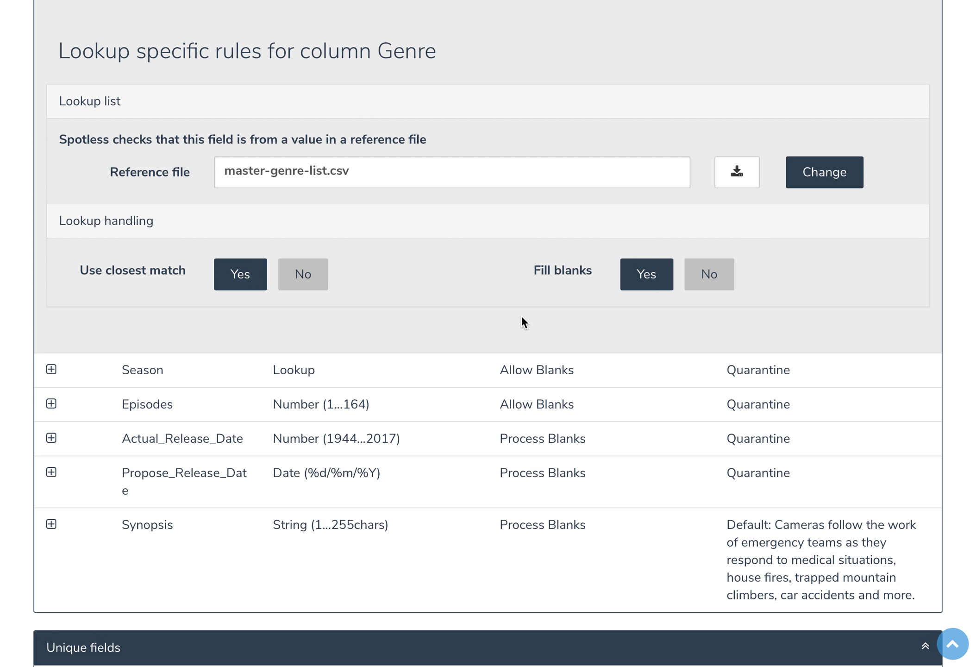
scroll(521, 320, down, 1)
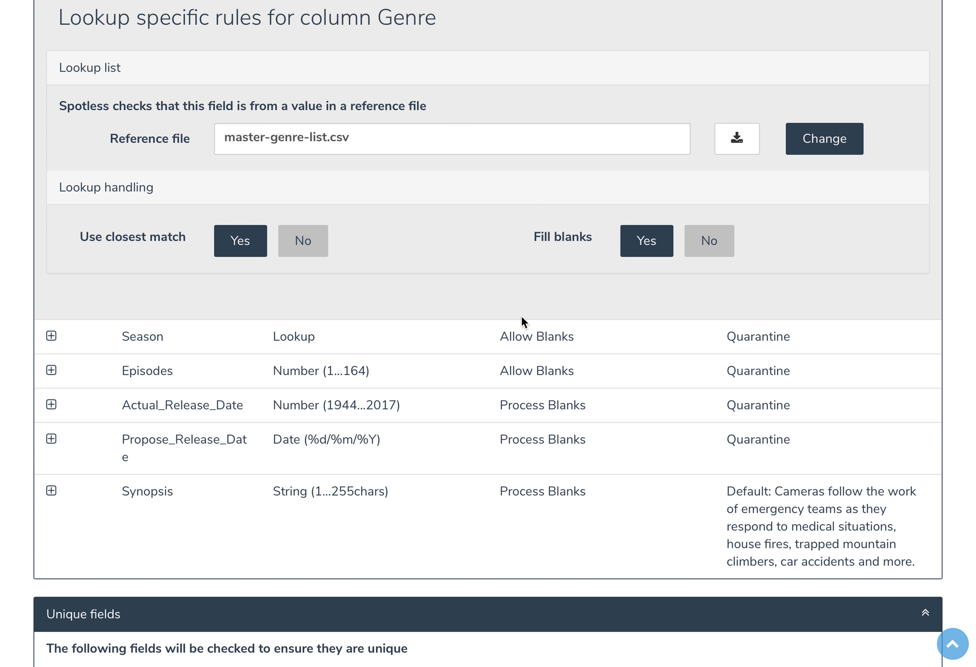
scroll(521, 315, up, 3)
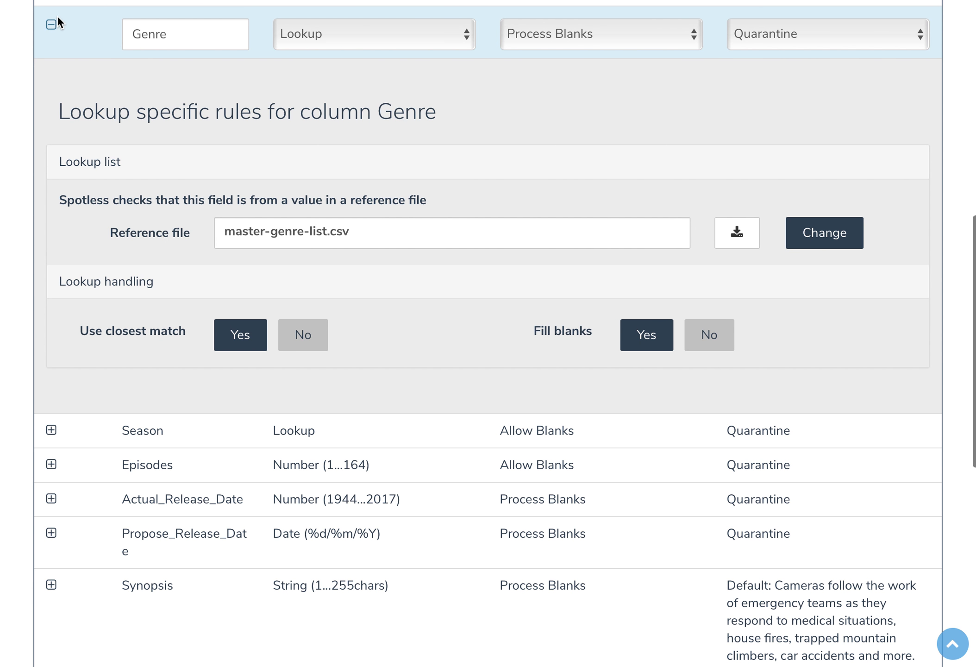
click(51, 24)
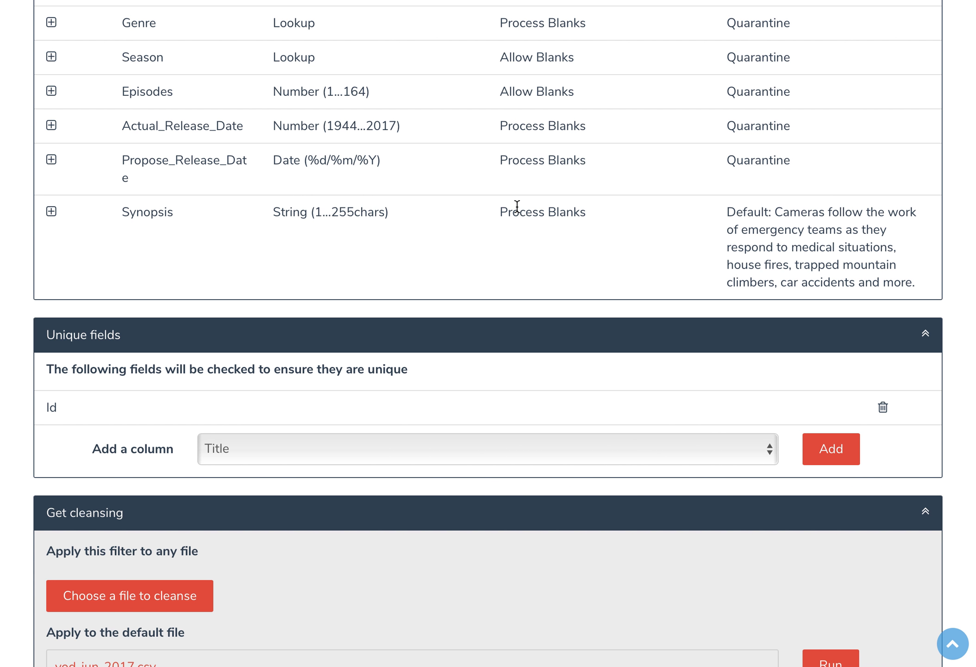
Run the filter on the default file vod-jun-2017.csv and review the job's per-column cleansing results.
scroll(517, 206, down, 5)
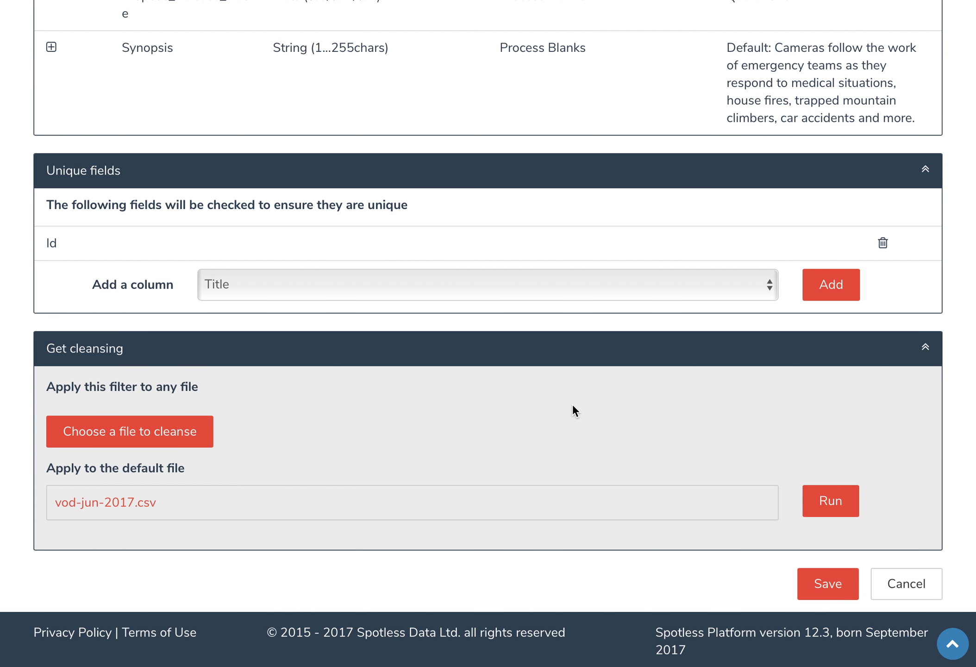
click(839, 508)
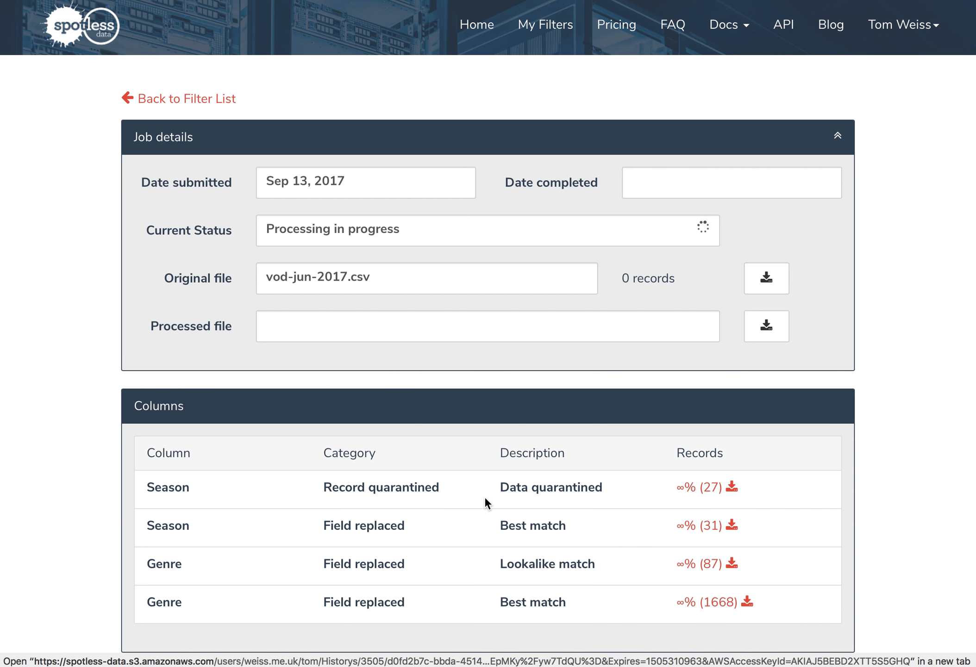
scroll(368, 548, down, 4)
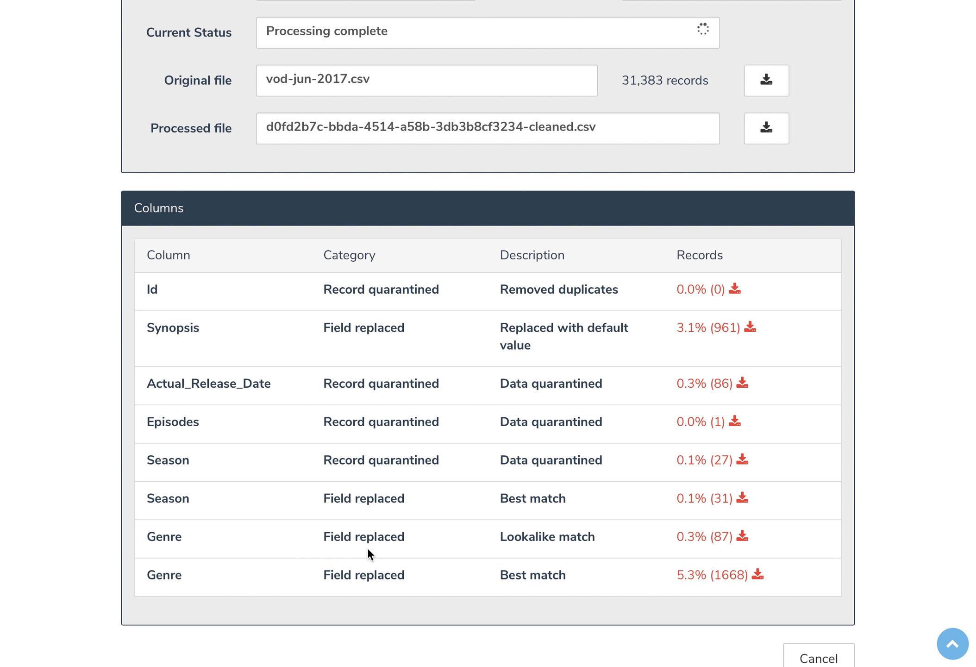
scroll(368, 547, down, 1)
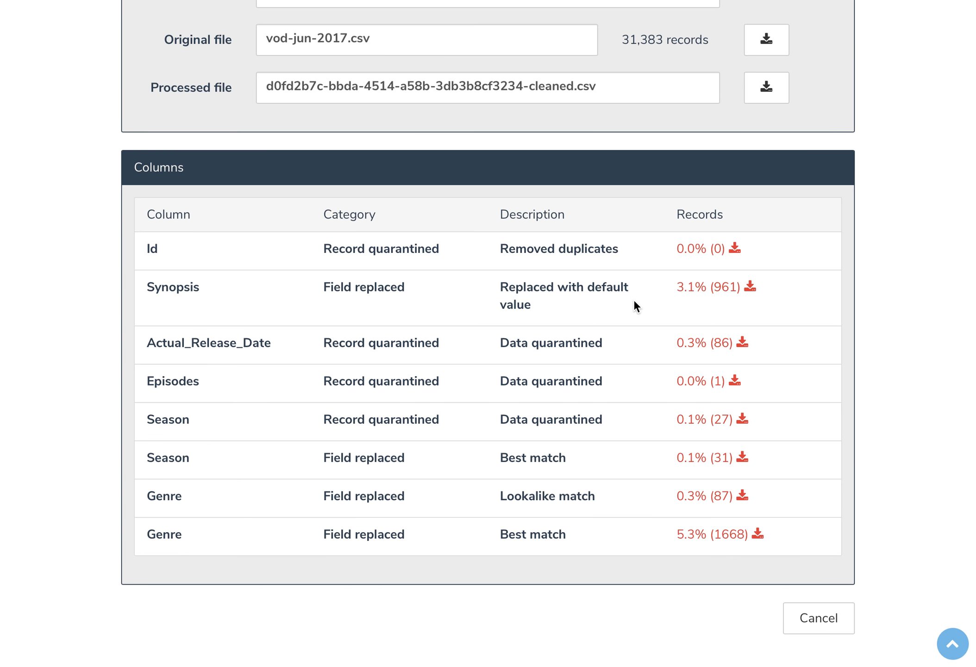
scroll(635, 300, down, 1)
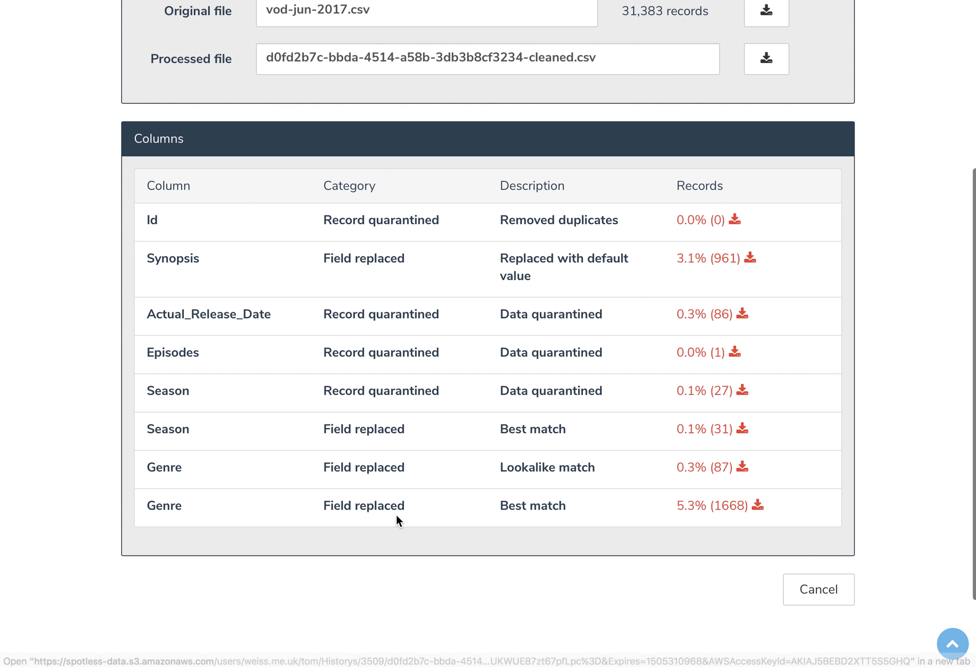
scroll(355, 484, down, 1)
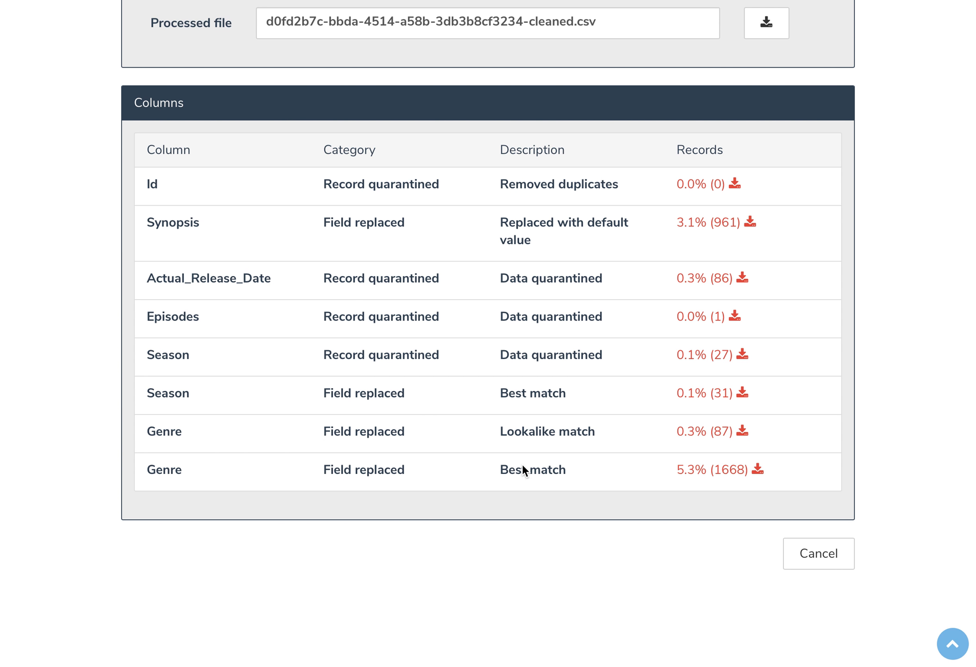
Open the report of Genre fields replaced by best match, review the original and cleaned values, and close it.
click(698, 473)
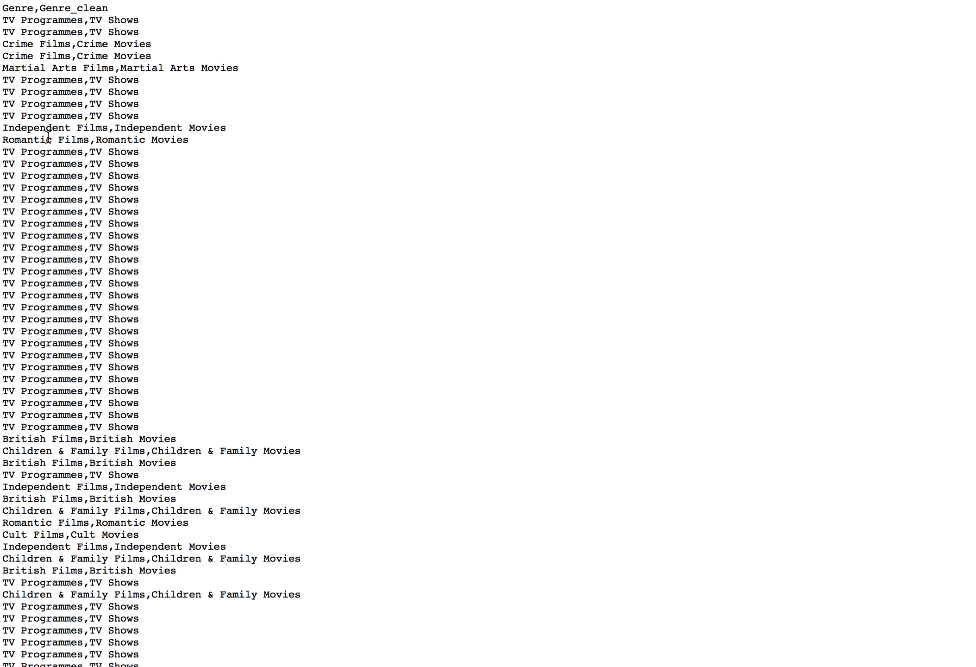
scroll(198, 421, down, 20)
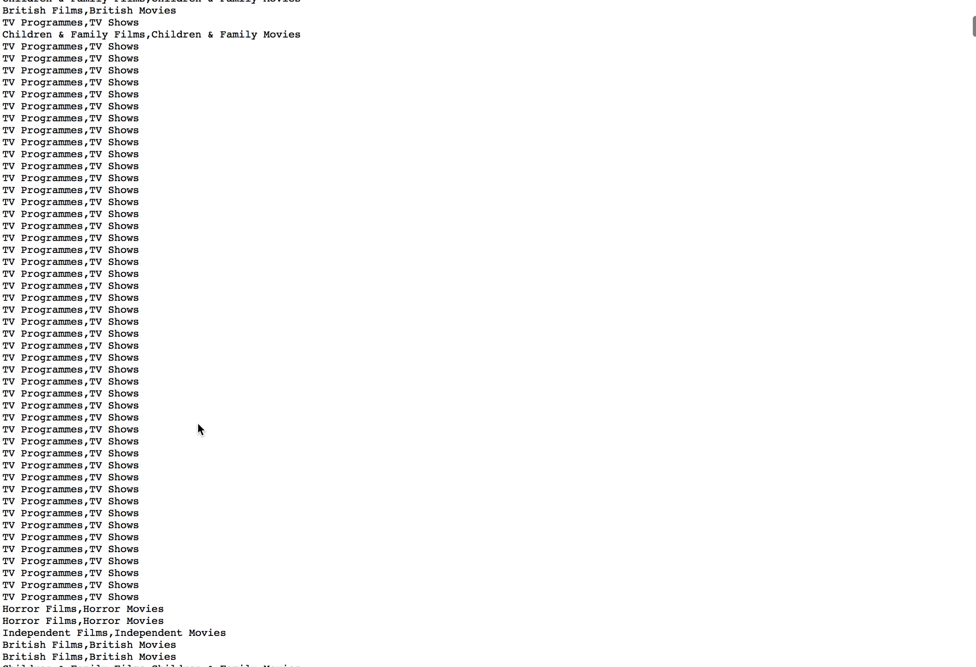
scroll(197, 423, down, 10)
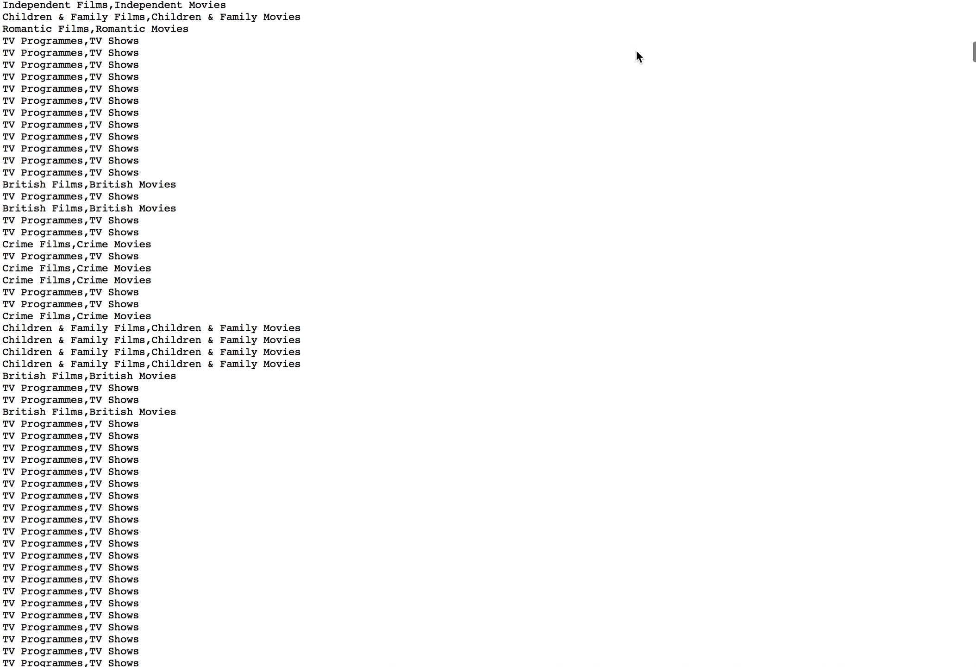
click(501, 0)
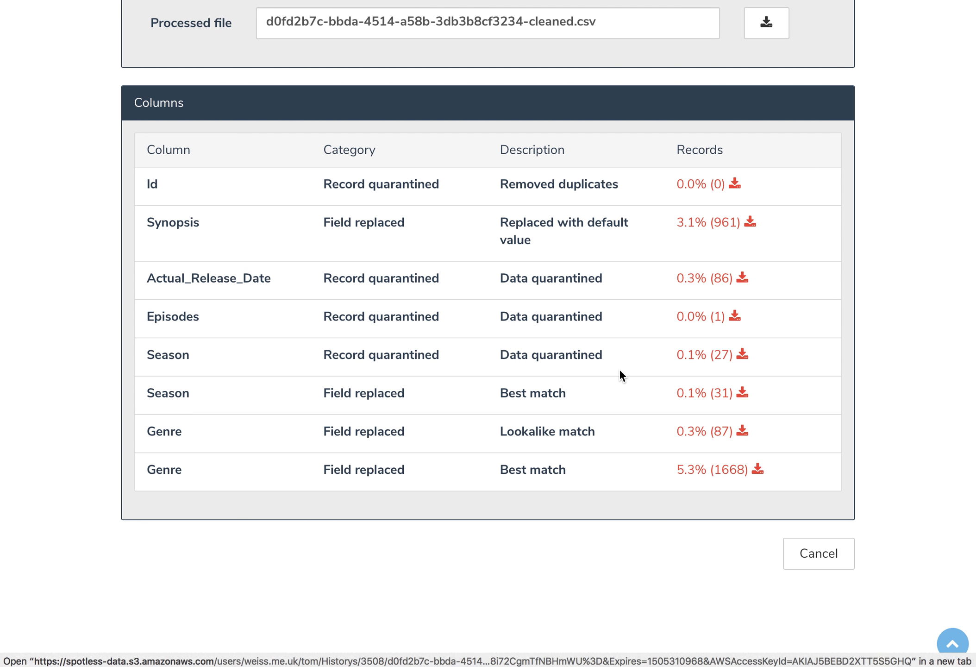
Open the report of Genre fields replaced by lookalike match, look through its records, and close it.
click(724, 433)
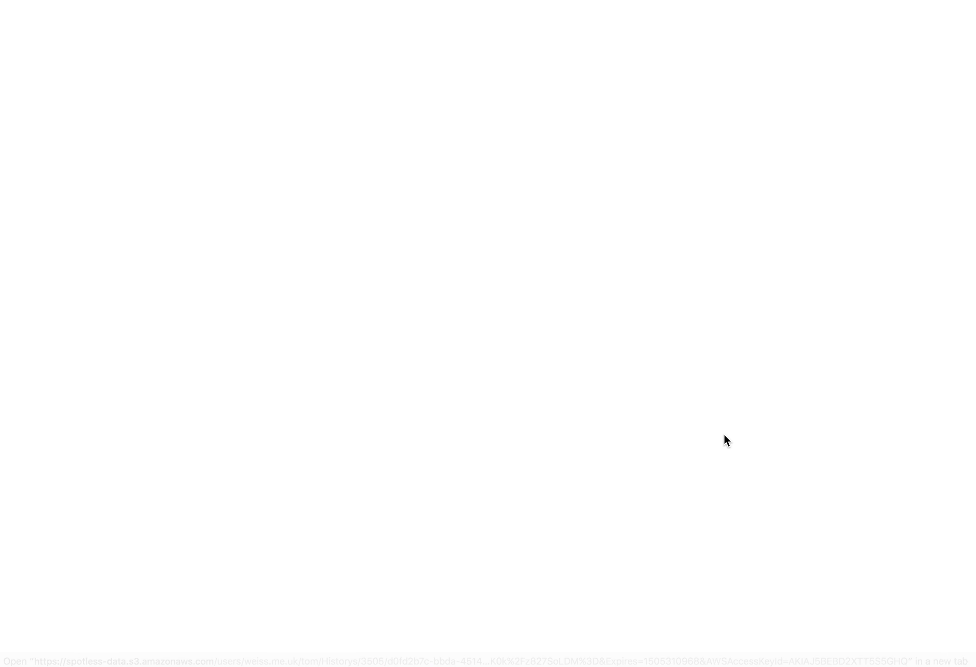
scroll(724, 433, down, 5)
scroll(724, 433, up, 5)
scroll(724, 433, down, 10)
scroll(724, 433, up, 10)
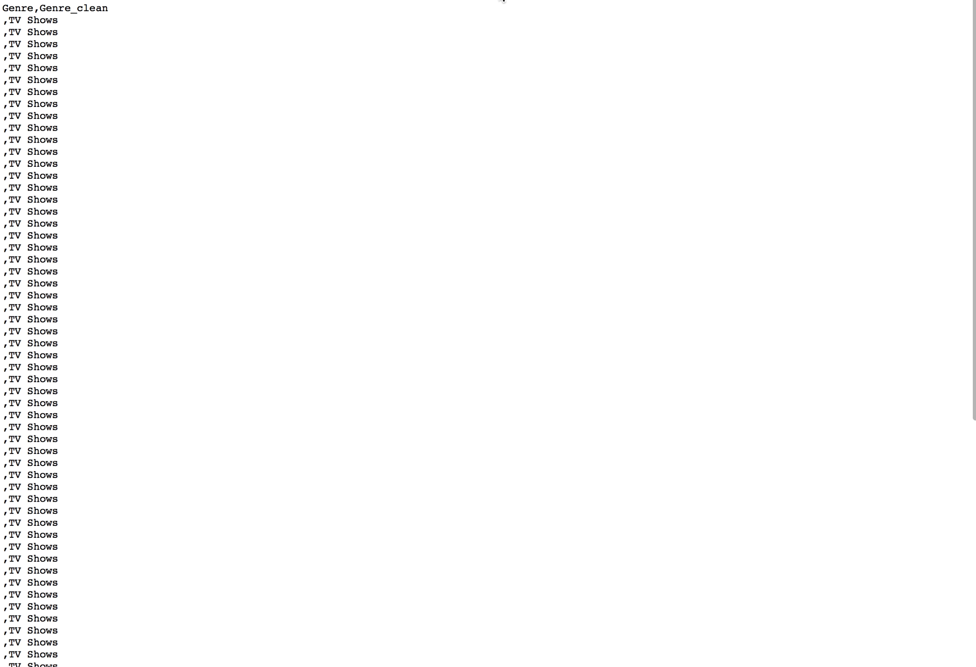
key(super+w)
Switch to Excel and examine the Genre values in vod-jun-2017 against the master-genre-list sheet.
key(super+Tab)
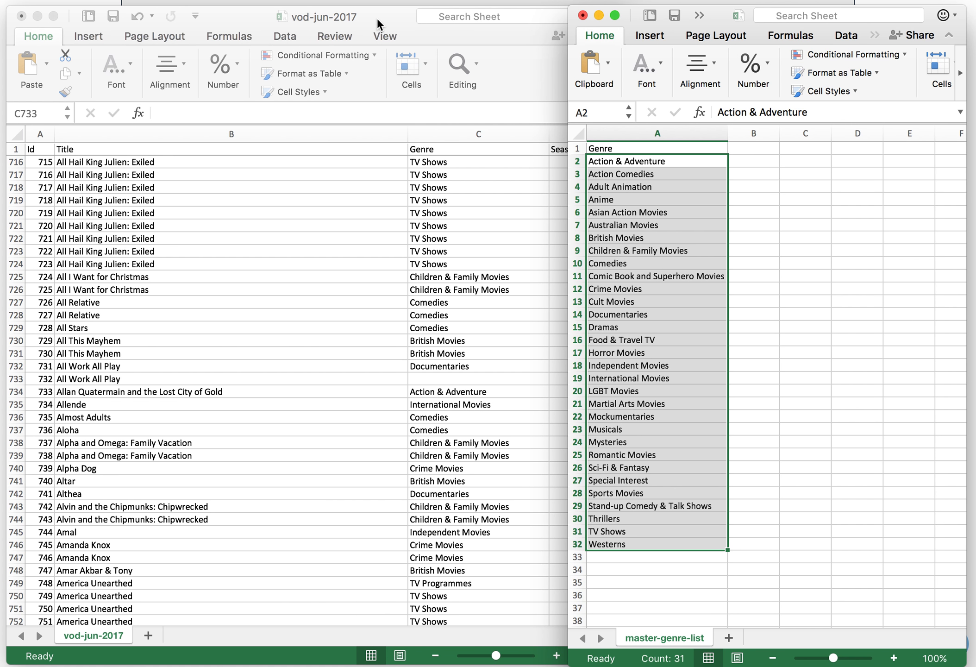
scroll(378, 301, up, 15)
scroll(377, 301, down, 8)
scroll(377, 302, down, 20)
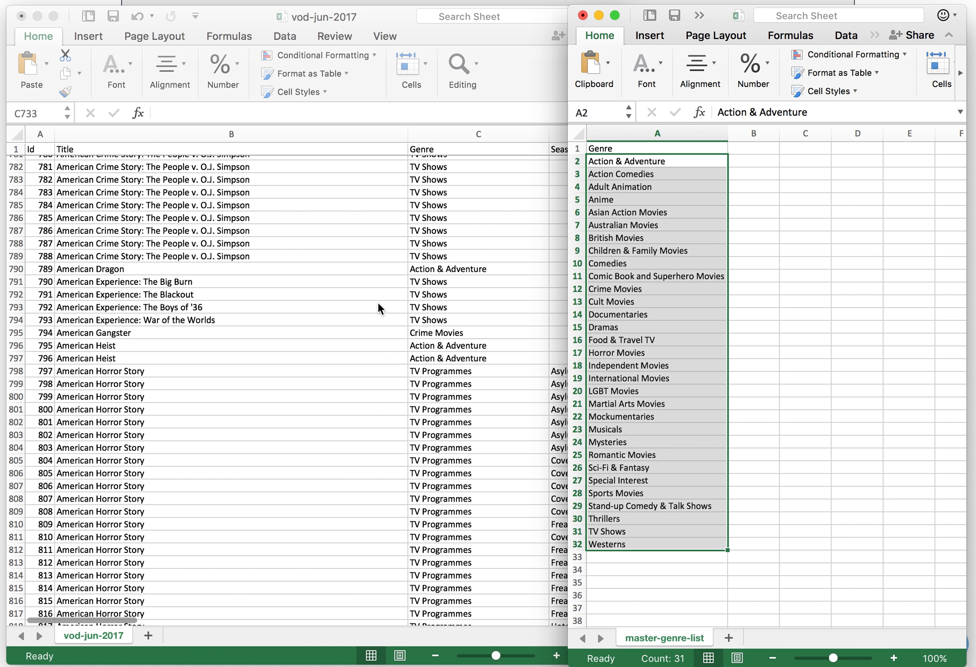
scroll(378, 303, up, 17)
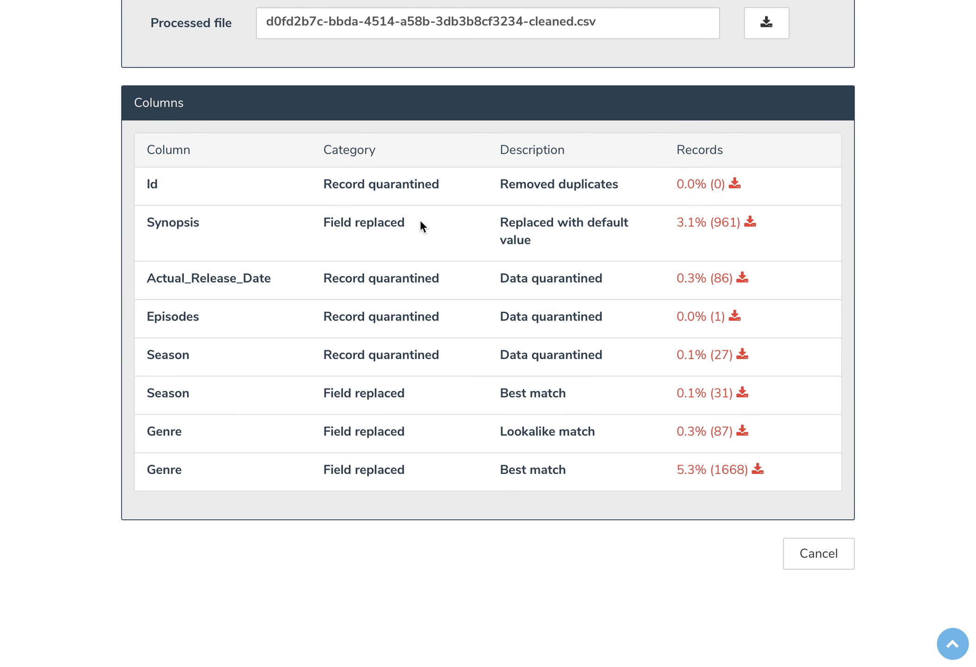
Go back from the job results to the filter and expand its example code to examine the Python API script.
scroll(420, 219, up, 7)
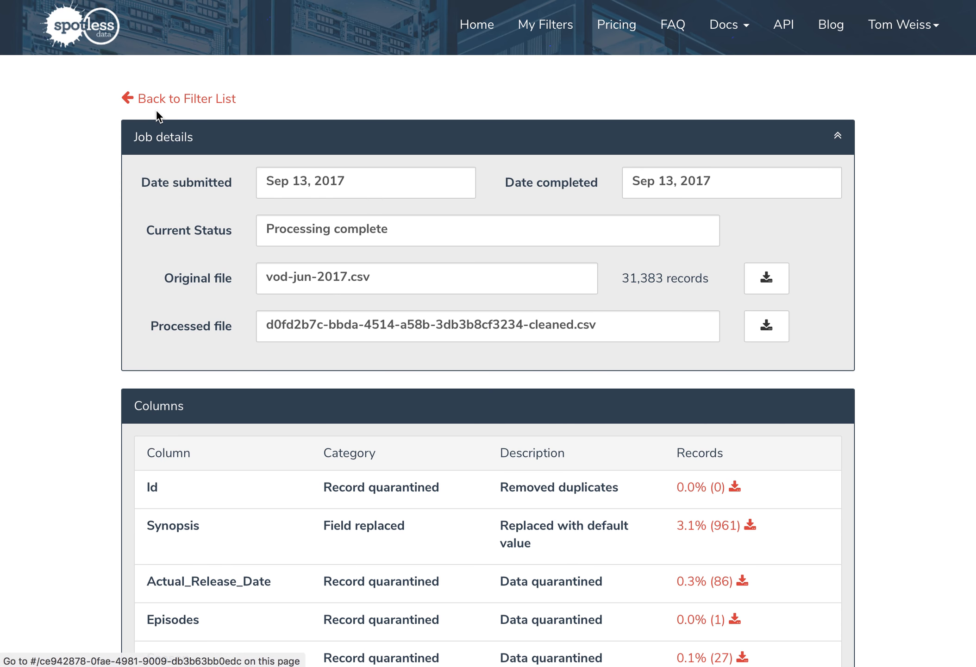
click(145, 98)
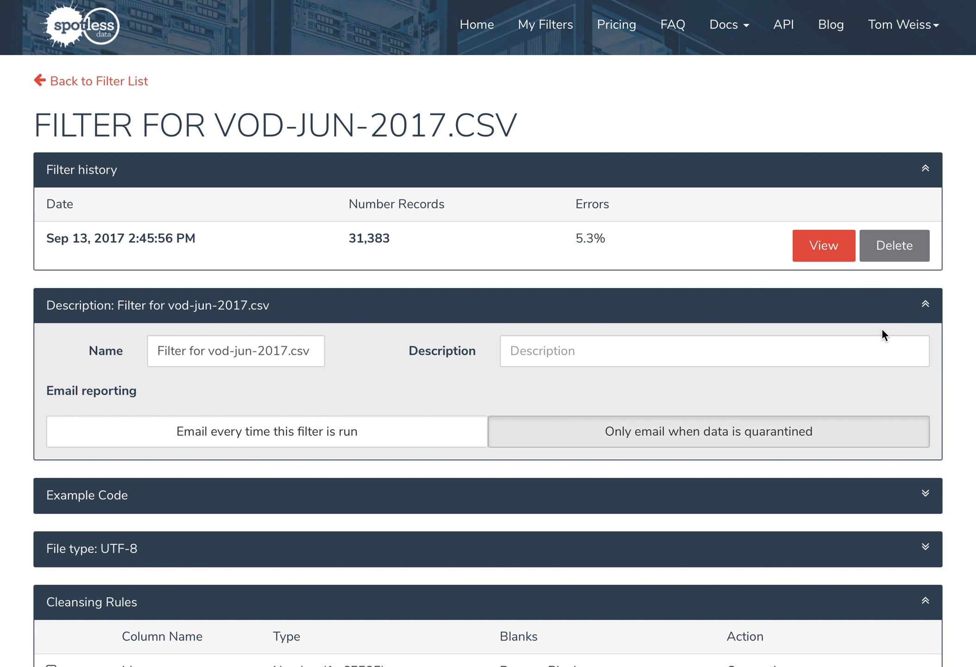
scroll(607, 319, down, 3)
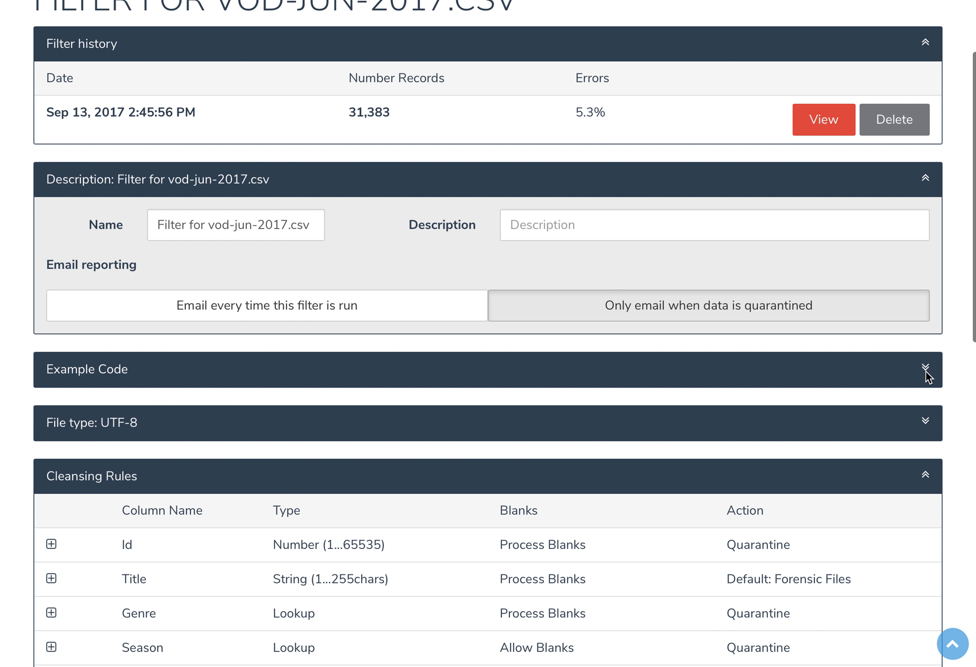
click(926, 371)
scroll(585, 412, down, 6)
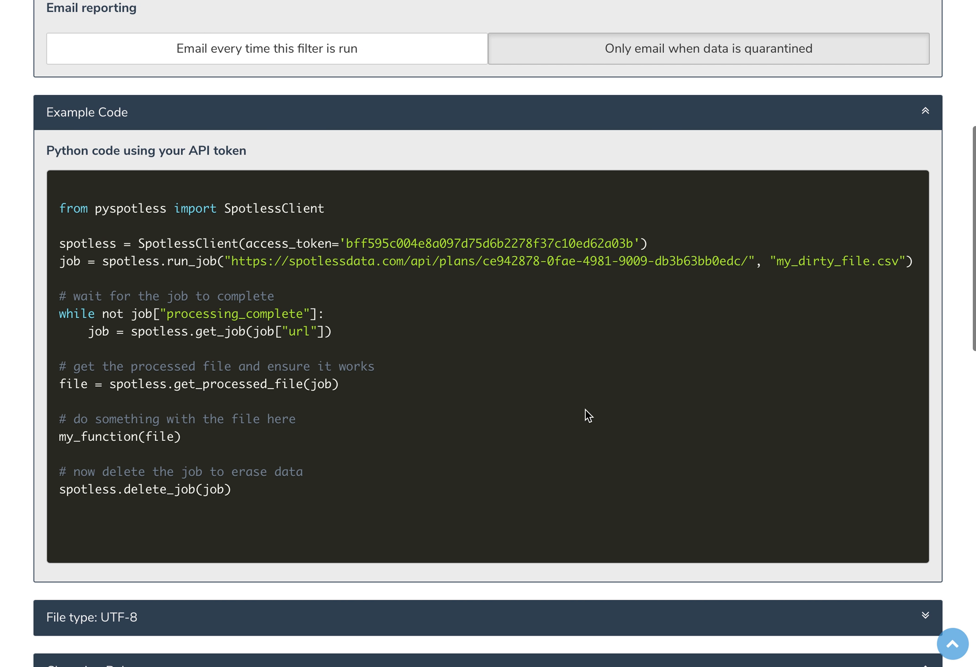
drag(58, 200, 329, 527)
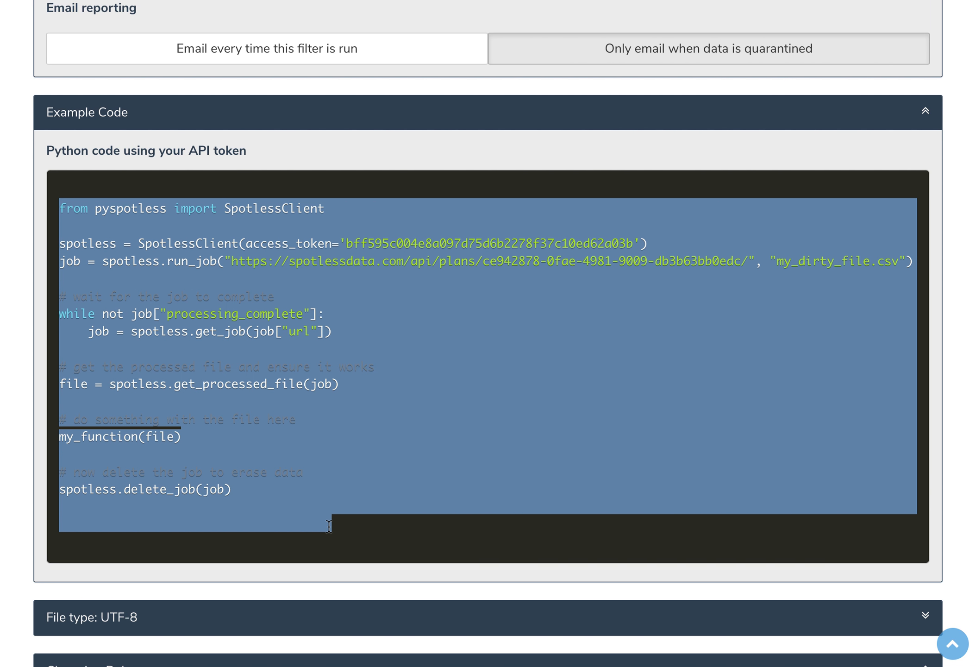
click(470, 397)
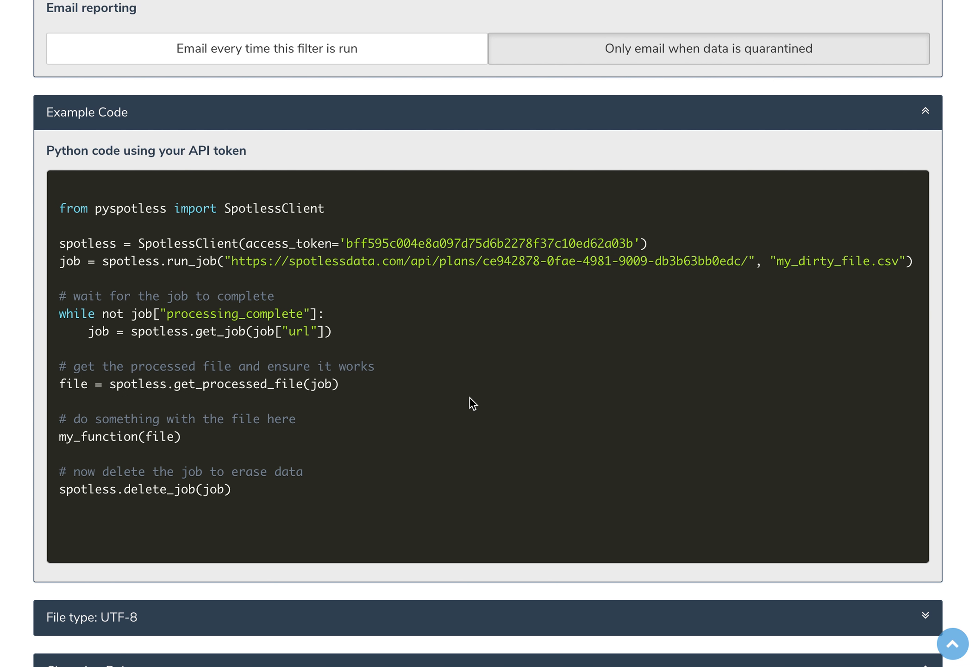